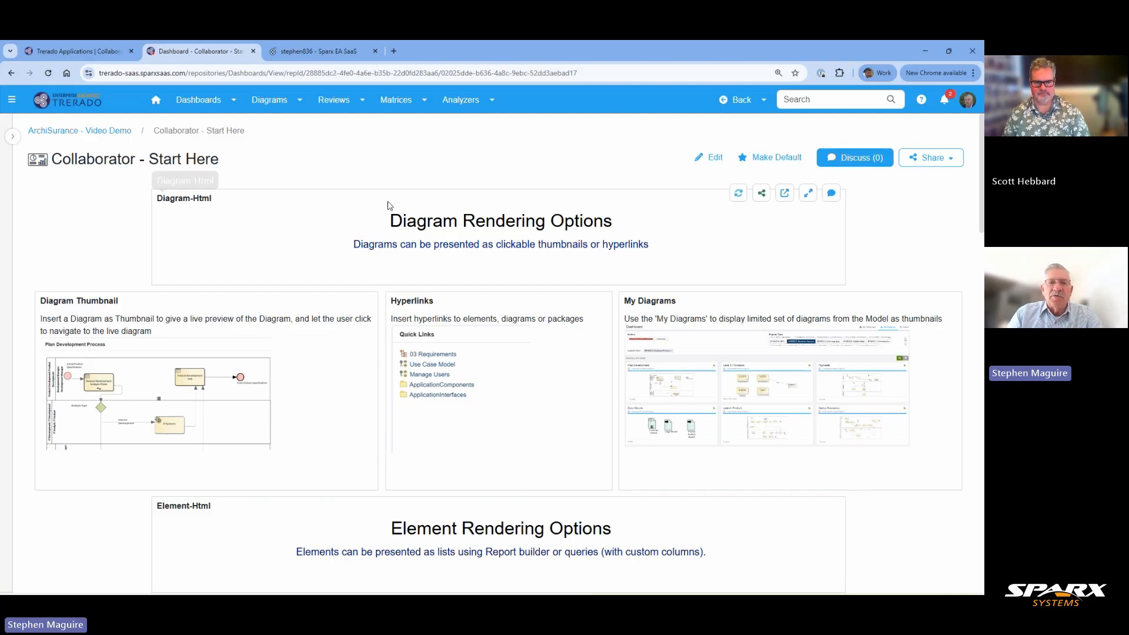
# Open the ArchiSurance Home Dashboard from the full list of dashboards for editing.
pyautogui.click(234, 102)
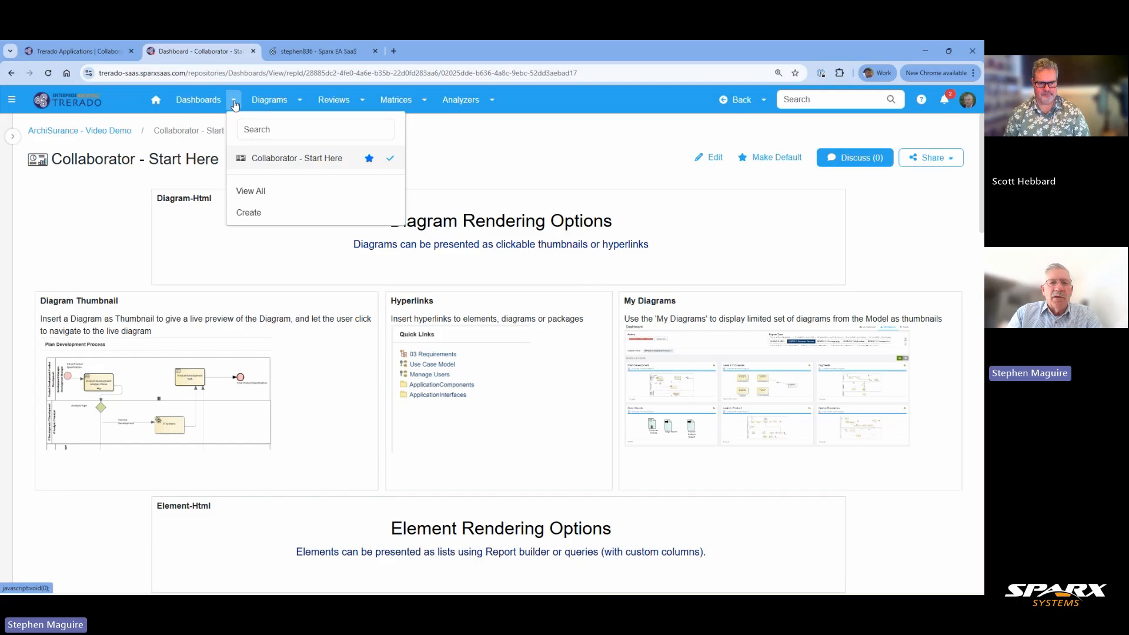
pyautogui.click(254, 197)
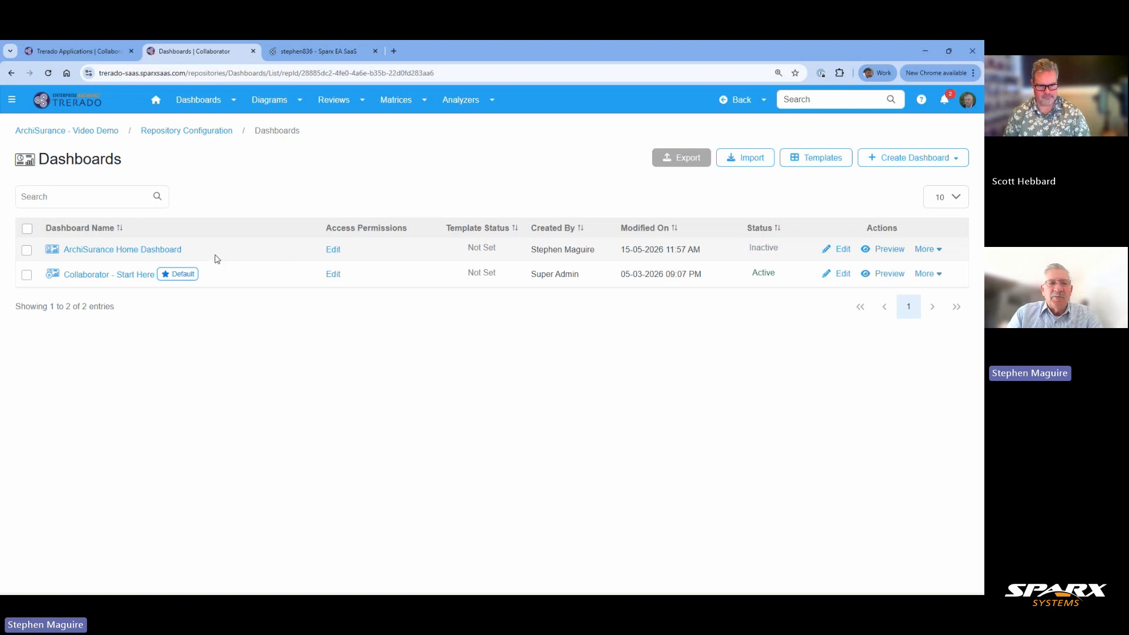
pyautogui.click(149, 252)
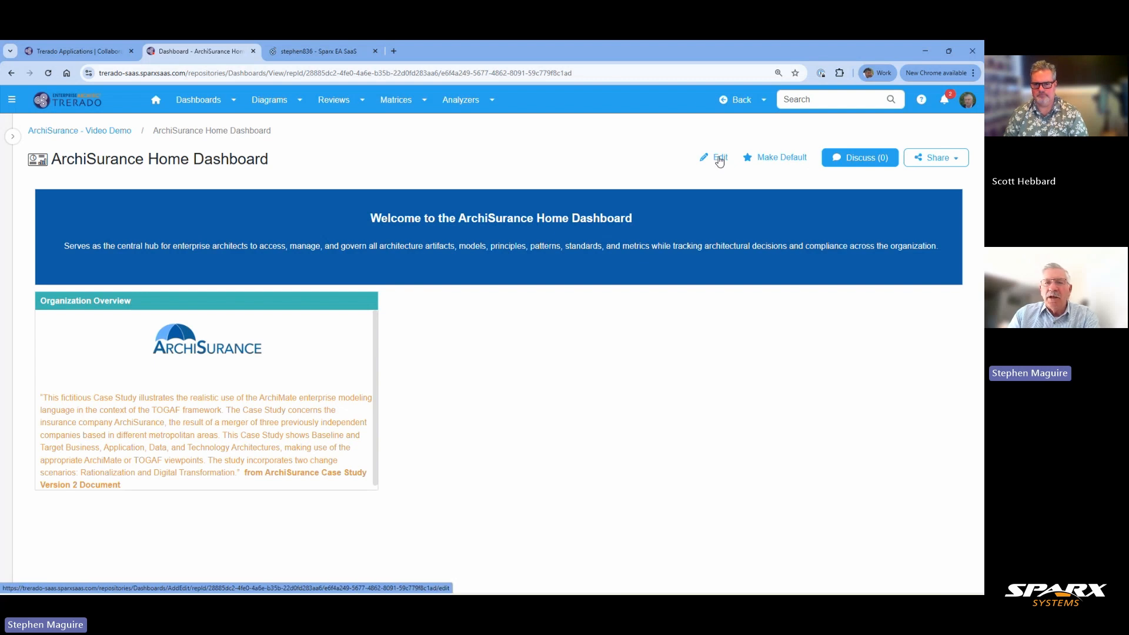
pyautogui.click(720, 160)
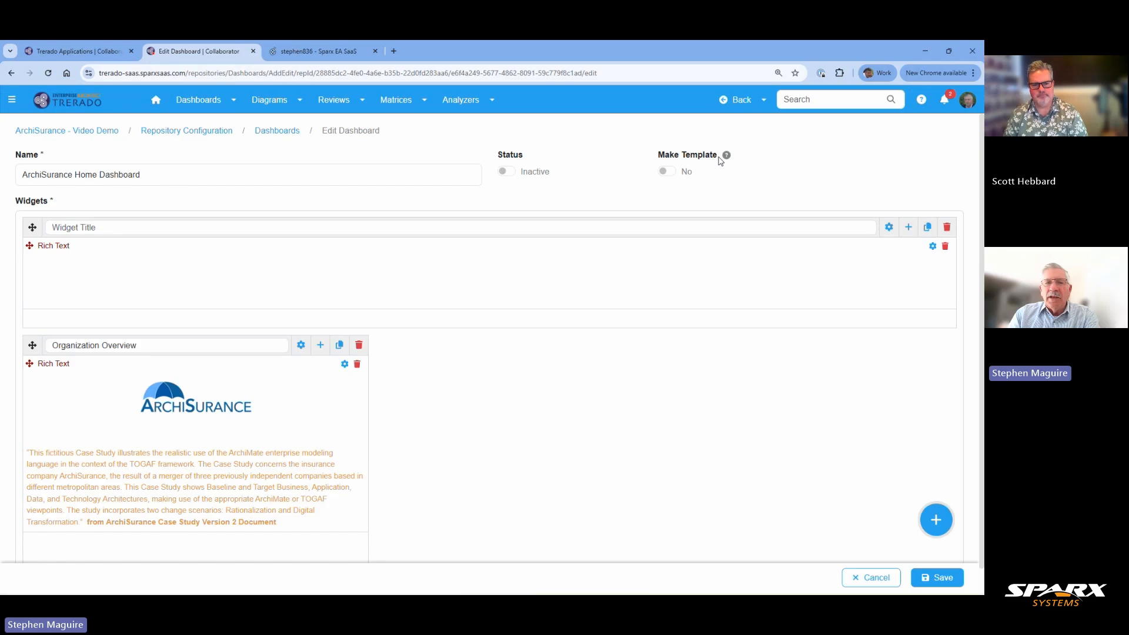
pyautogui.click(509, 172)
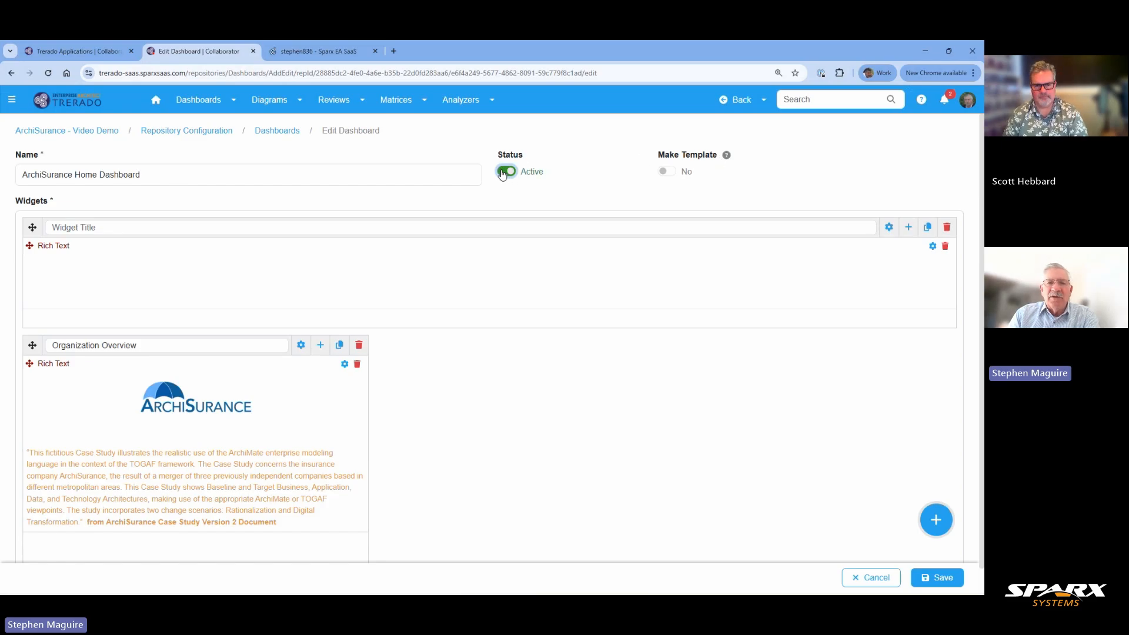
pyautogui.click(504, 173)
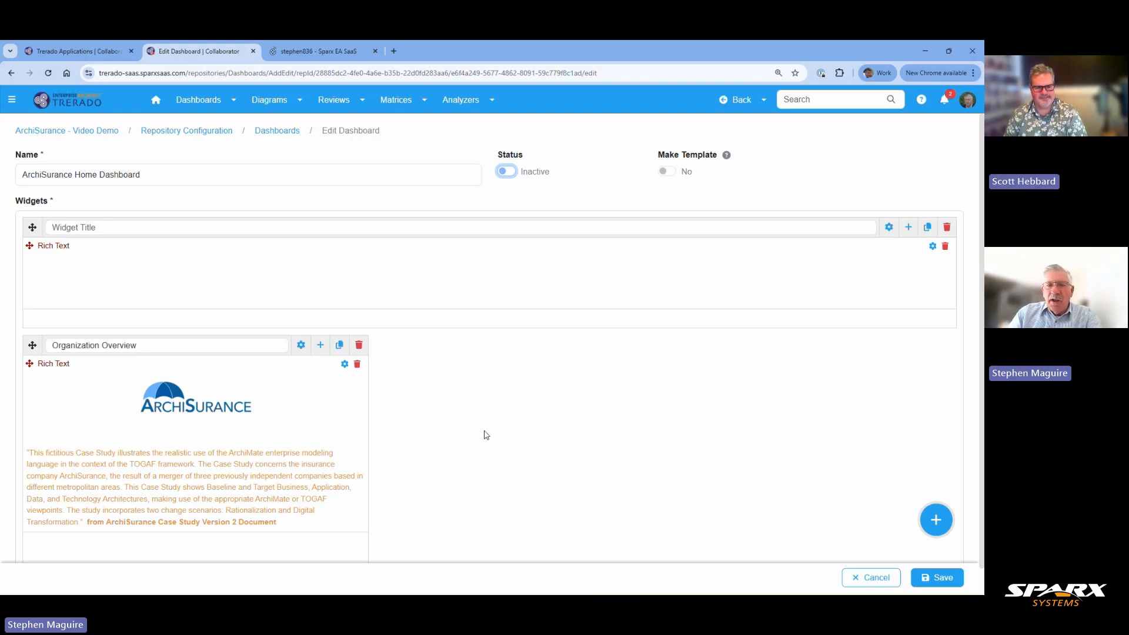
# Add a new Diagrams widget to the dashboard as a diagram thumbnail.
pyautogui.click(937, 522)
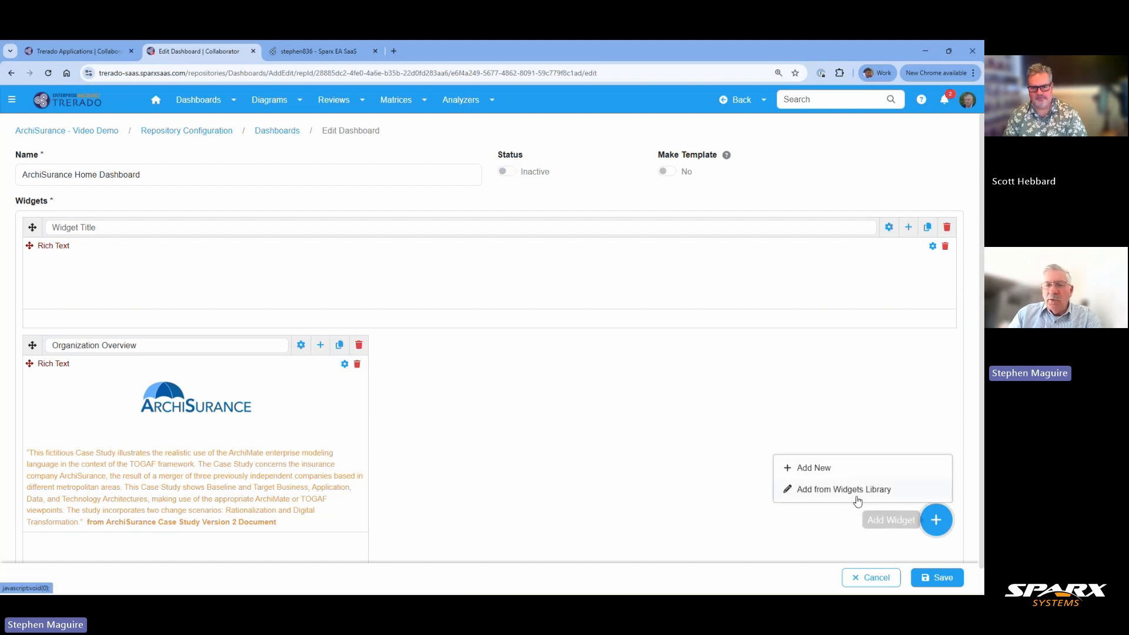
pyautogui.click(813, 468)
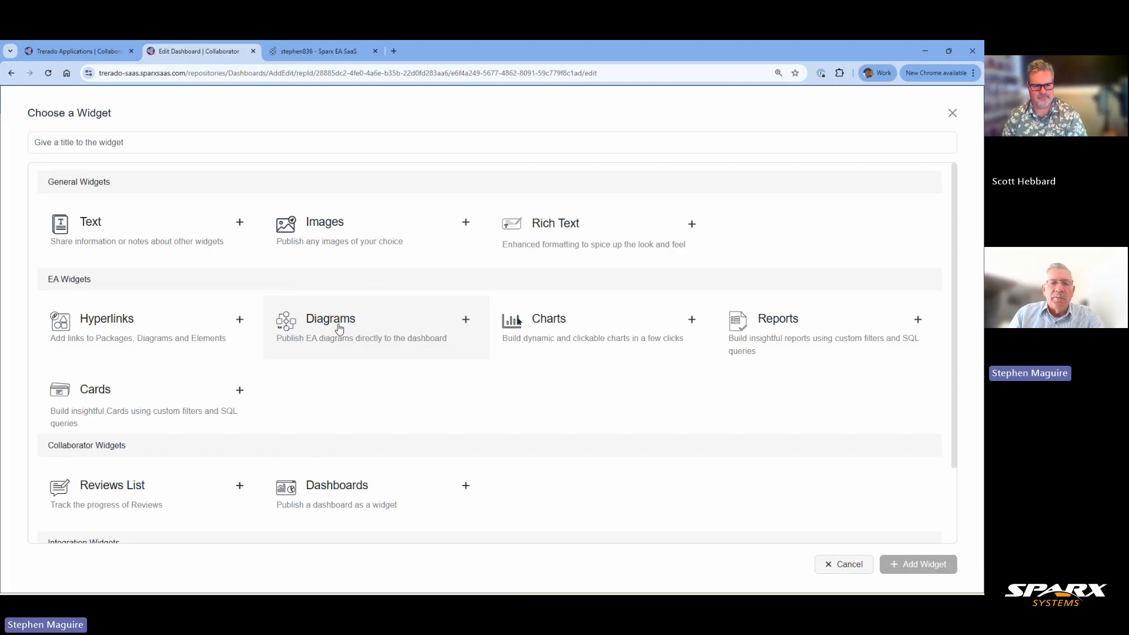
pyautogui.click(393, 322)
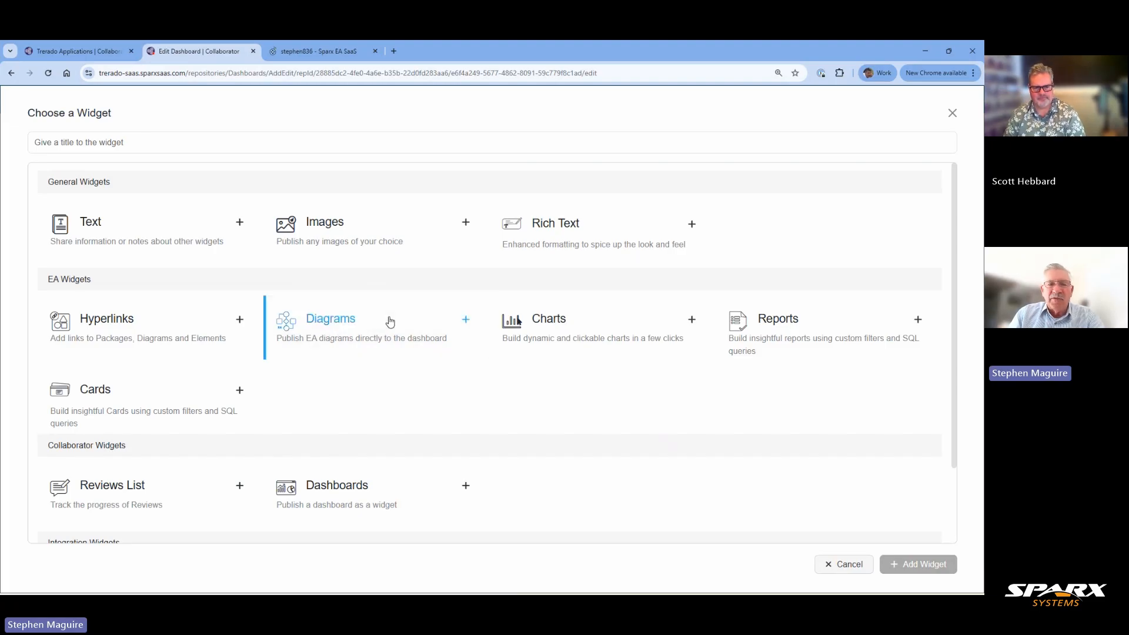
pyautogui.click(465, 322)
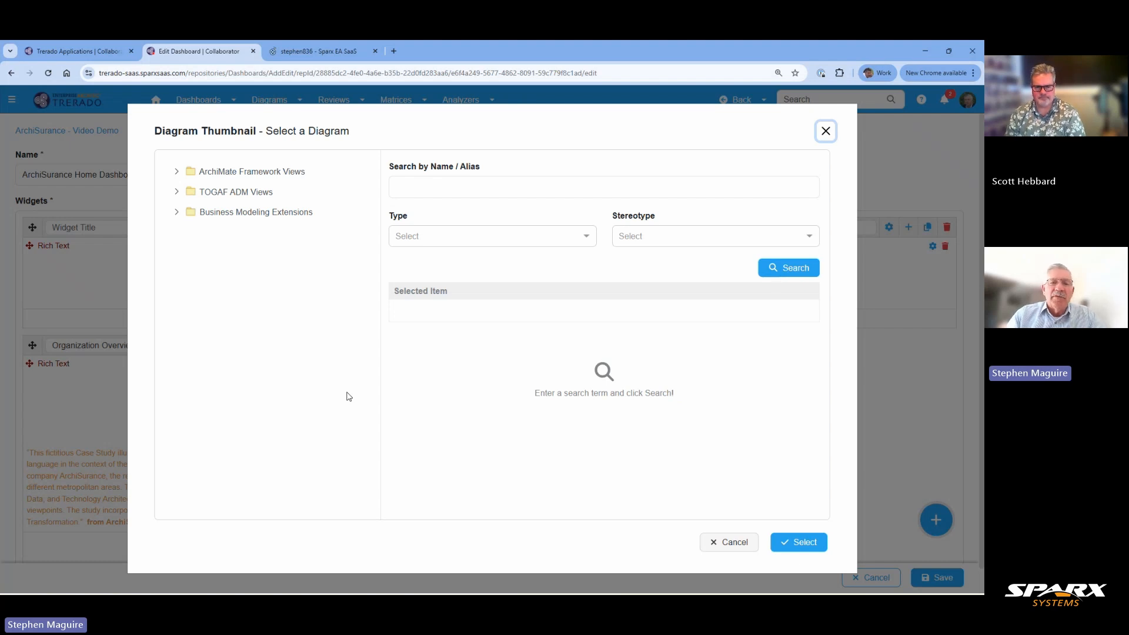
# Search for "Merger", locate the Merger History and Challenges diagram in the model tree, and choose it for the thumbnail widget.
pyautogui.click(422, 185)
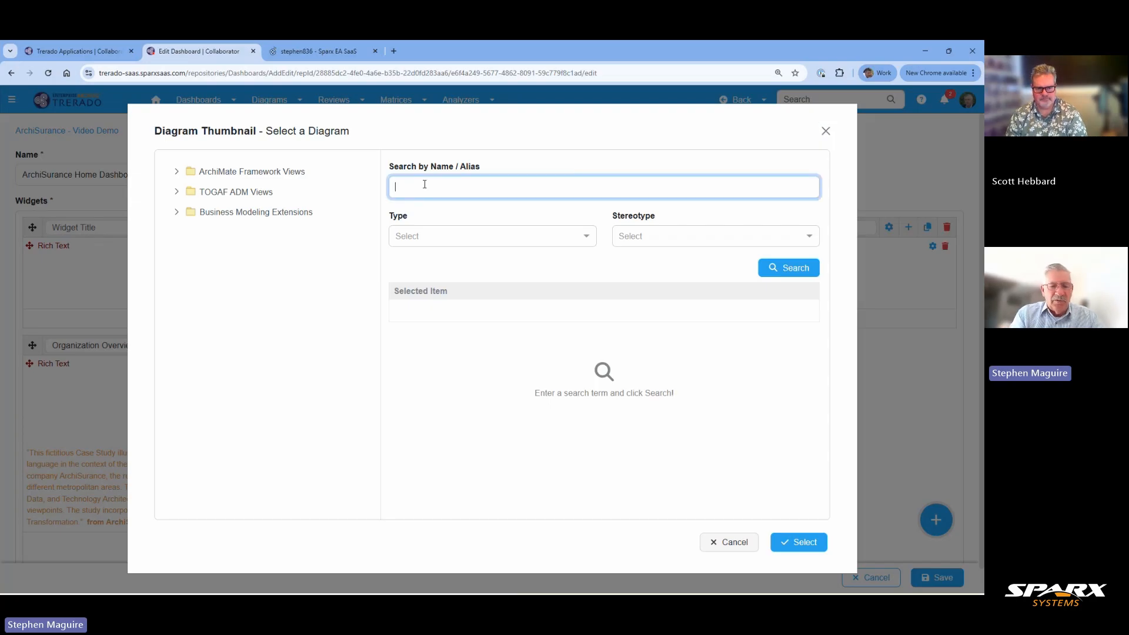
pyautogui.write('Merger')
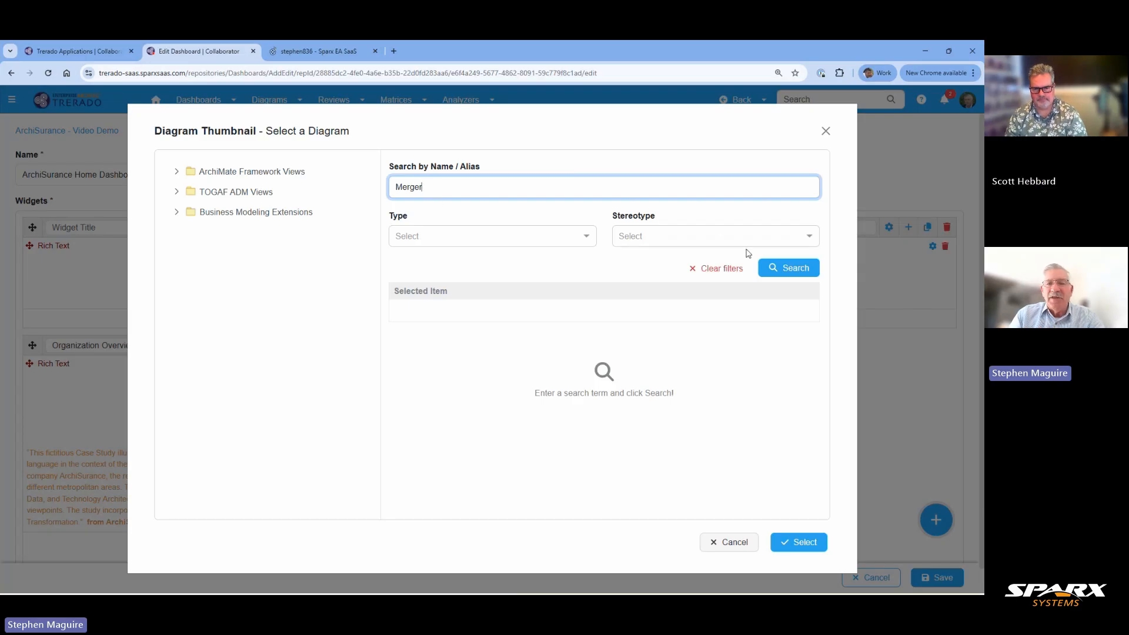
pyautogui.click(790, 271)
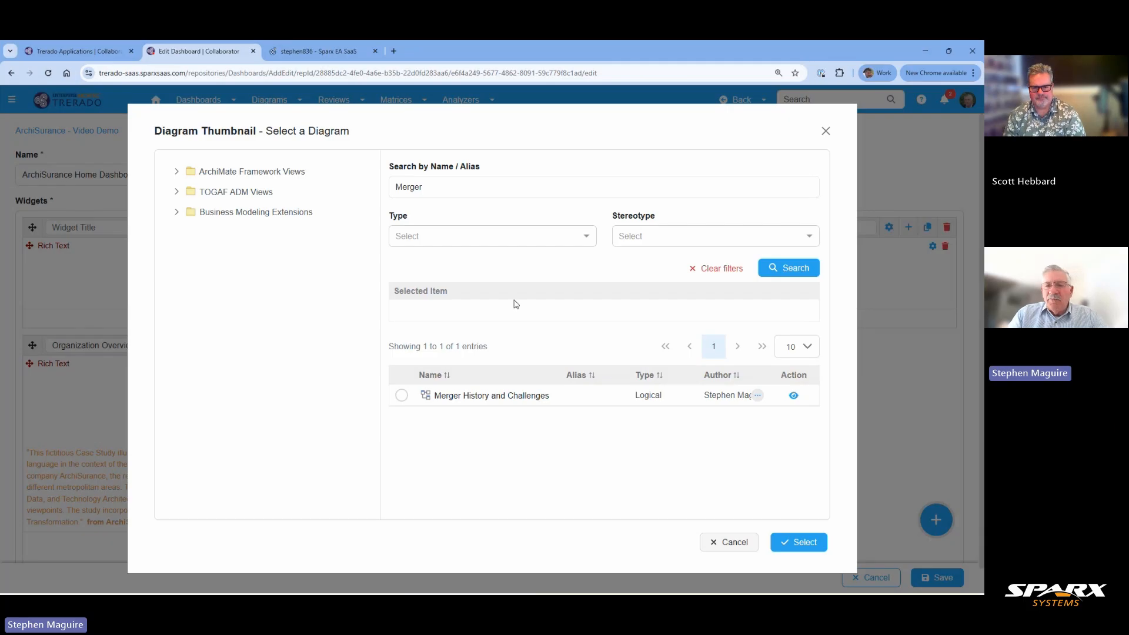
pyautogui.click(794, 397)
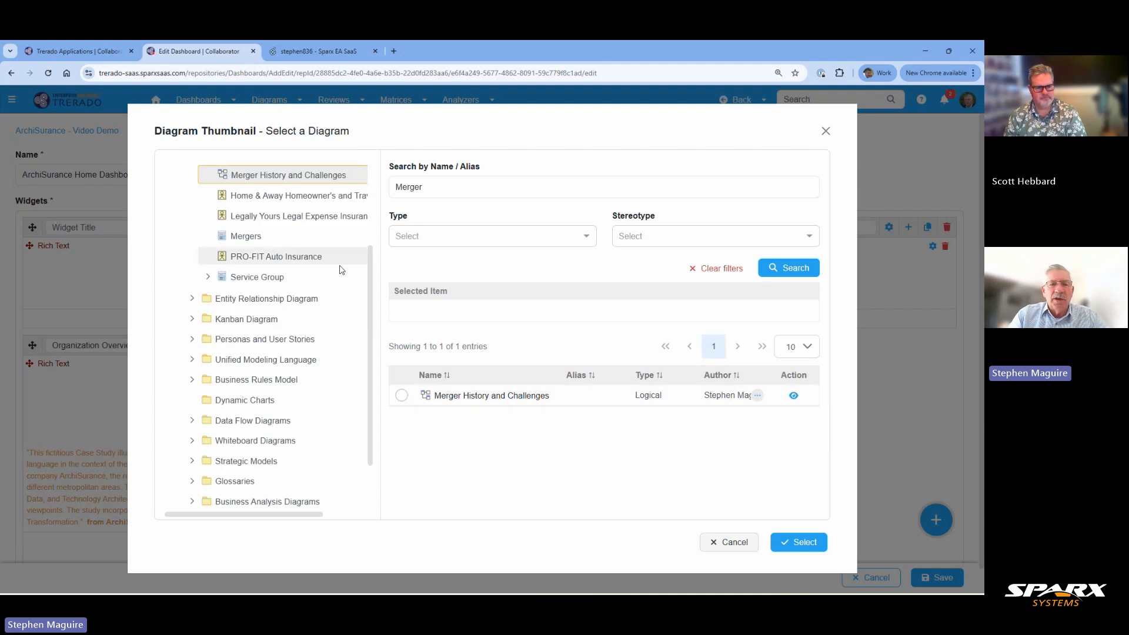
pyautogui.scroll(2, 369, 259)
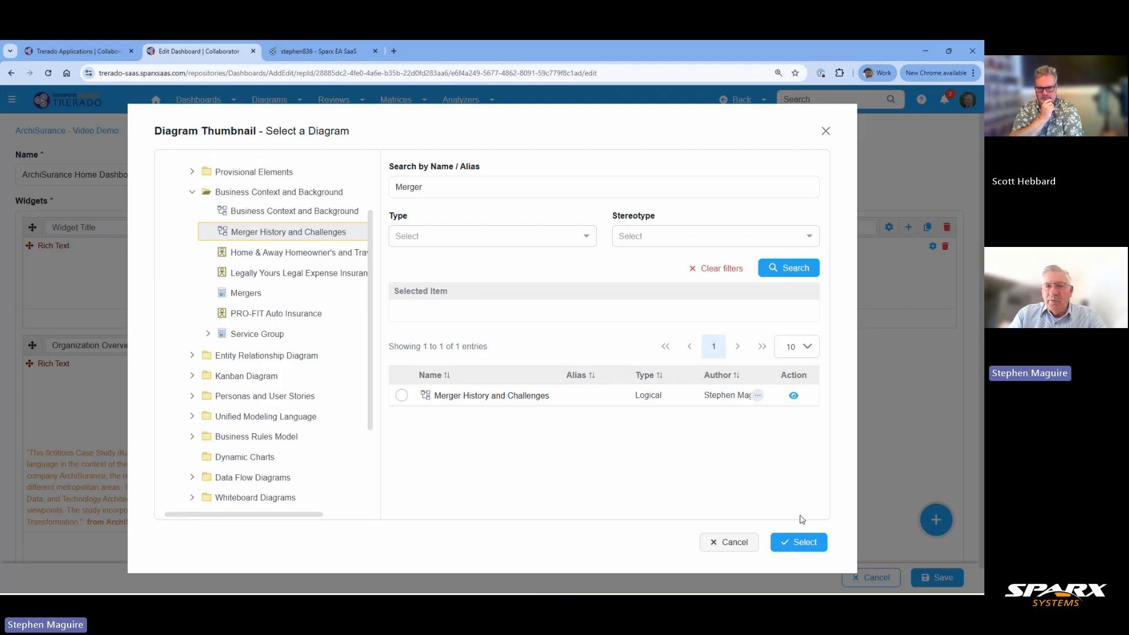
pyautogui.click(402, 395)
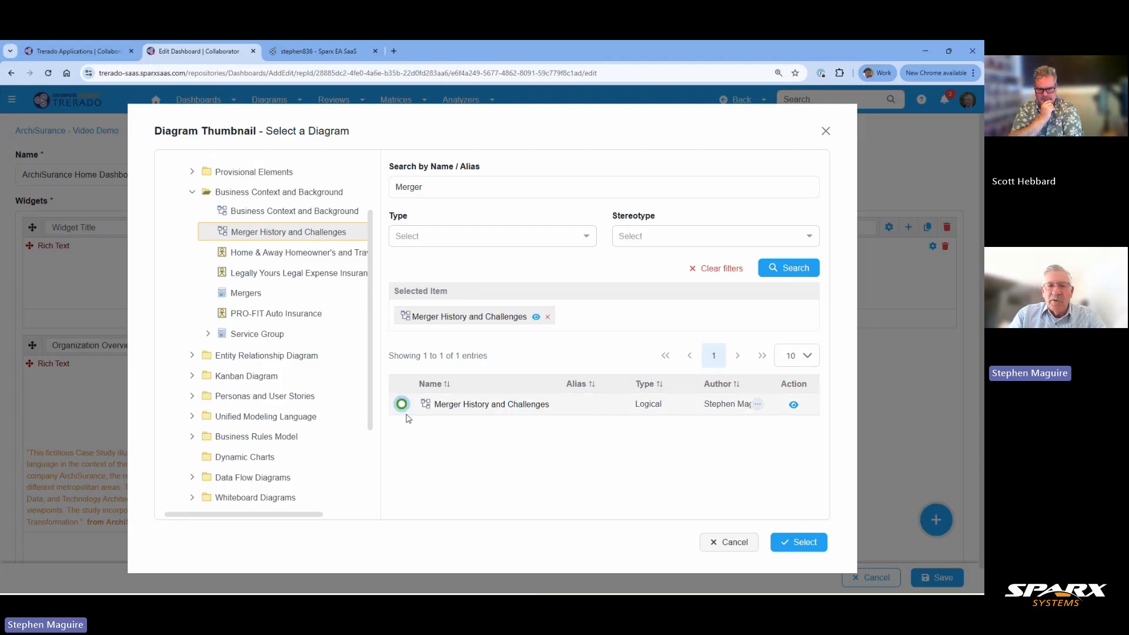
pyautogui.click(798, 544)
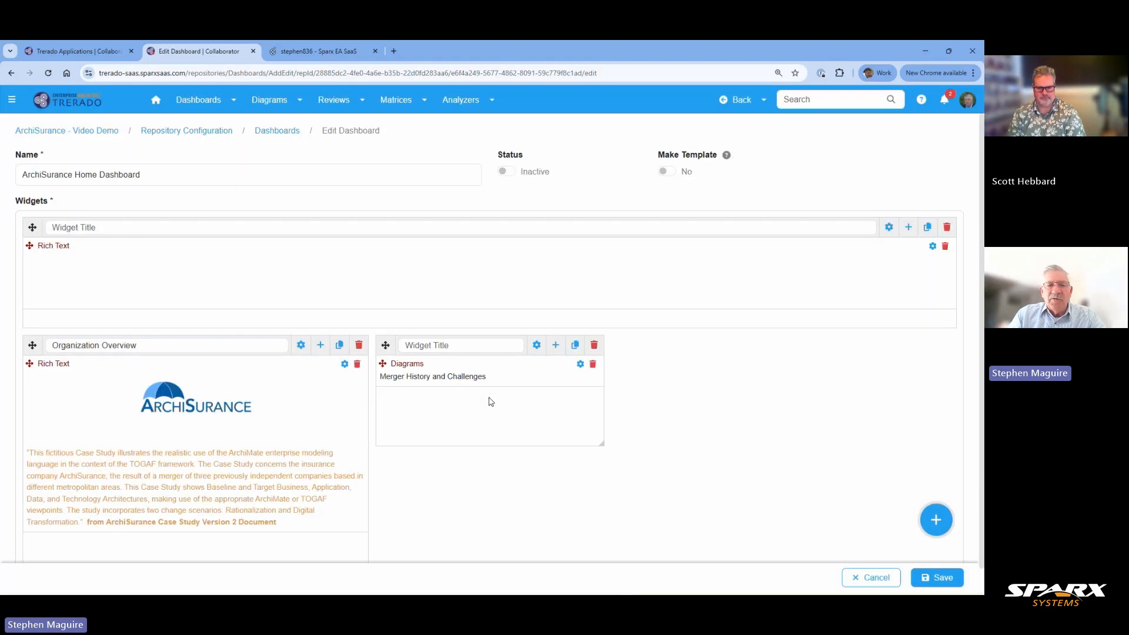
# Title the new diagram widget "Merger Background" and enlarge it to match the size of the Organization Overview widget.
pyautogui.click(454, 346)
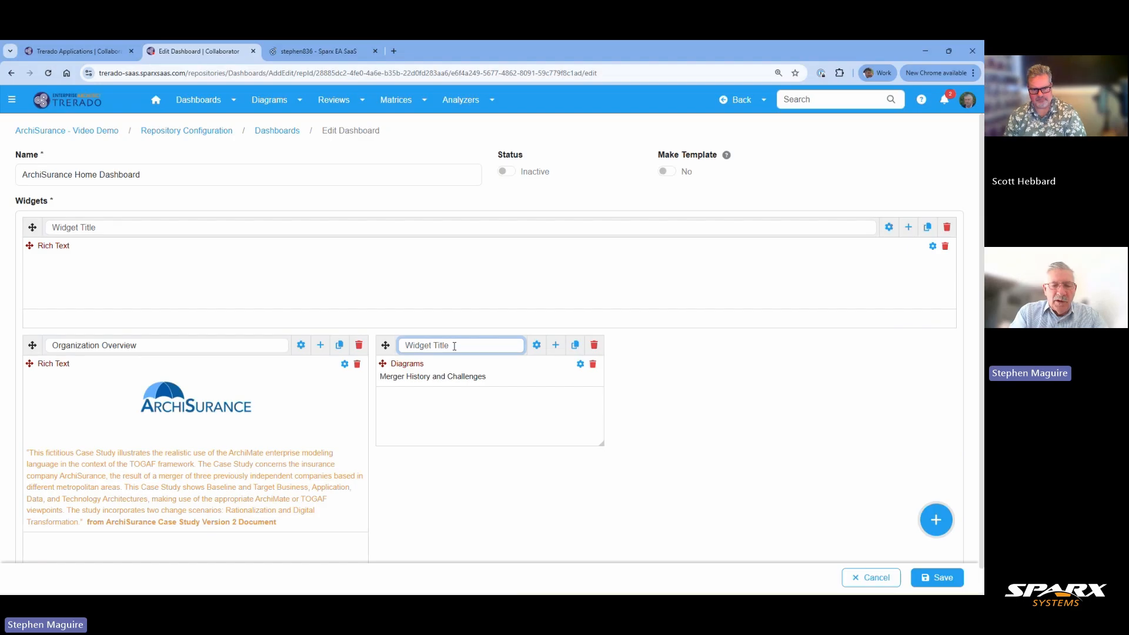
pyautogui.write('Merge')
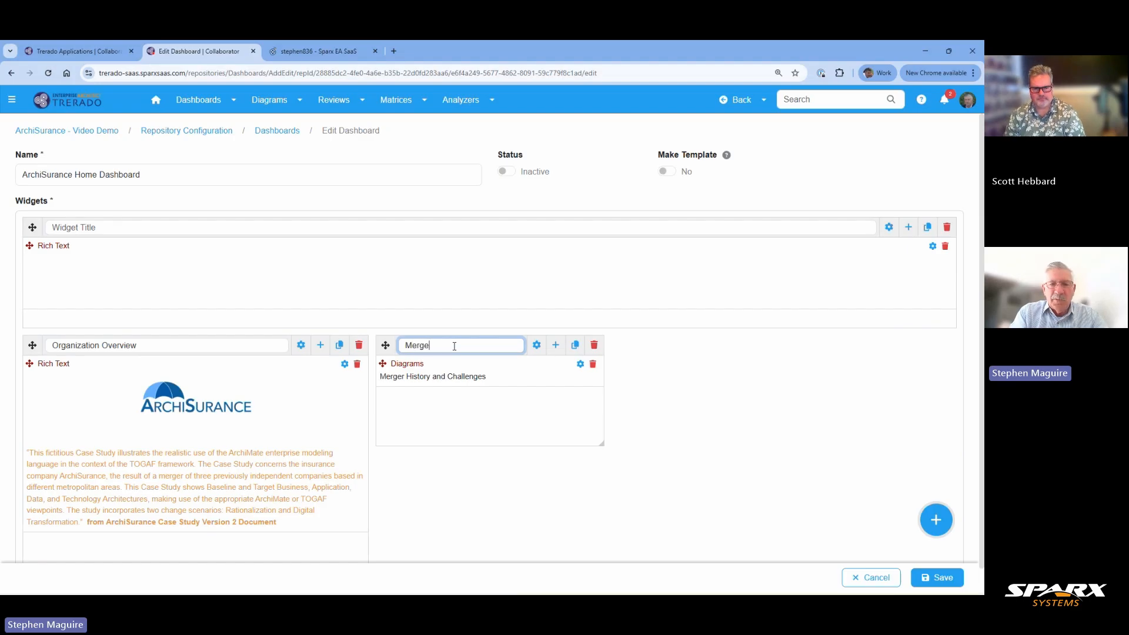
pyautogui.write('r Ba')
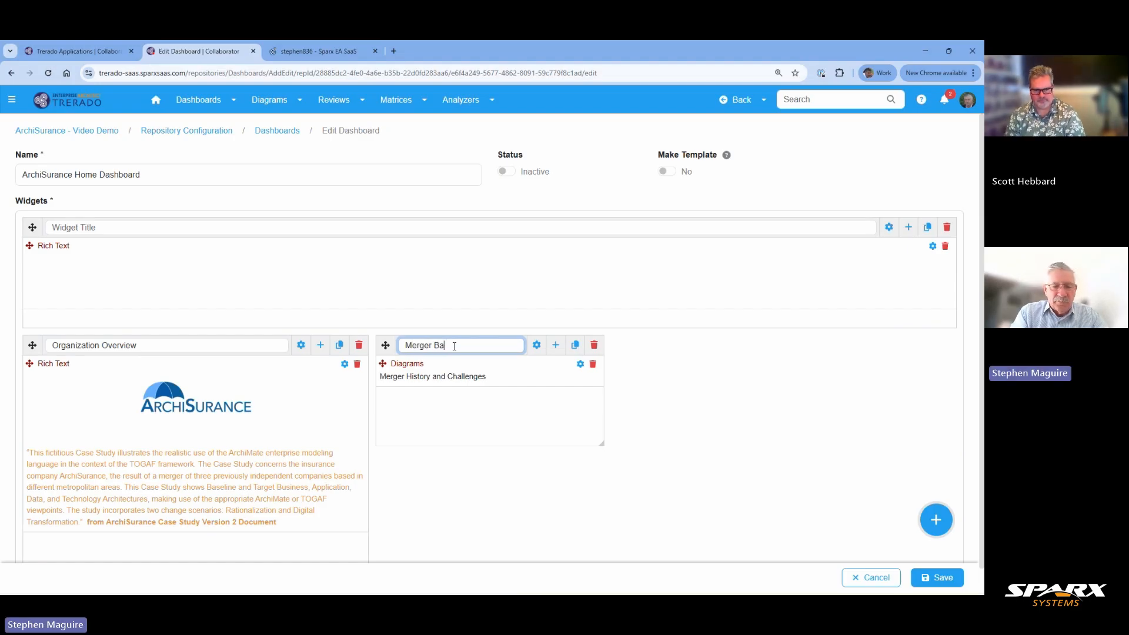
pyautogui.write('ckgroun')
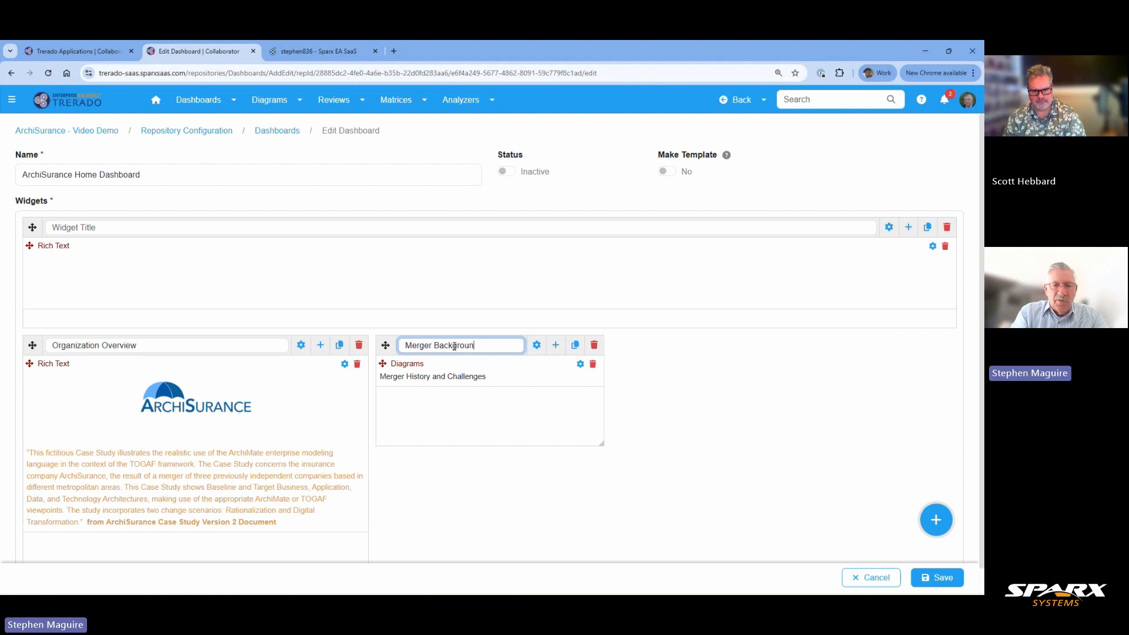
pyautogui.write('d')
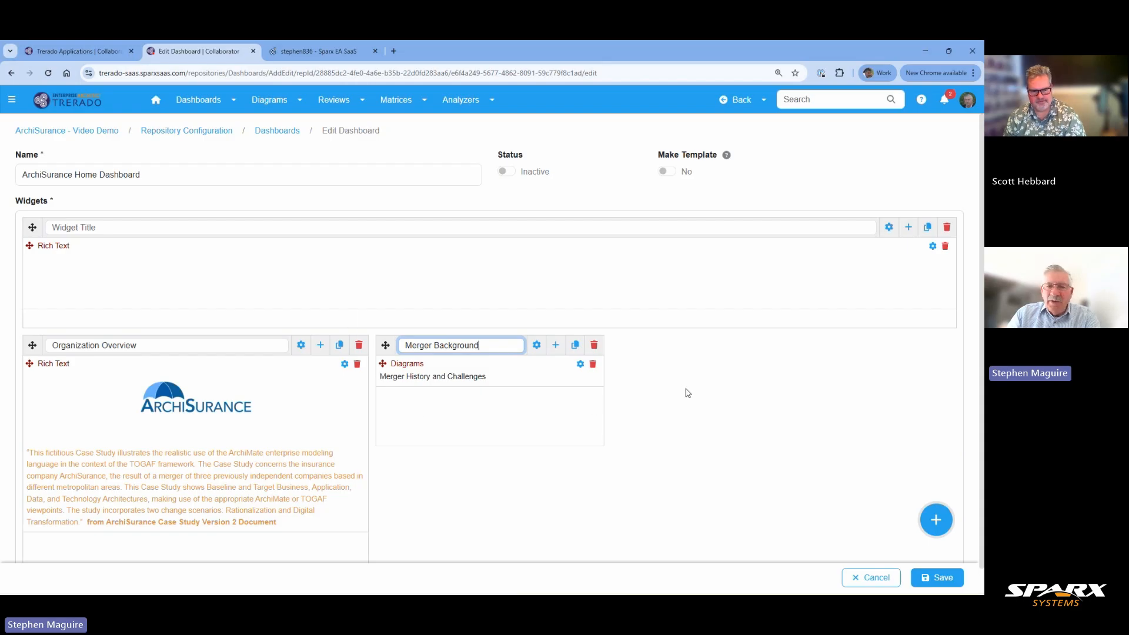
pyautogui.scroll(-1, 687, 392)
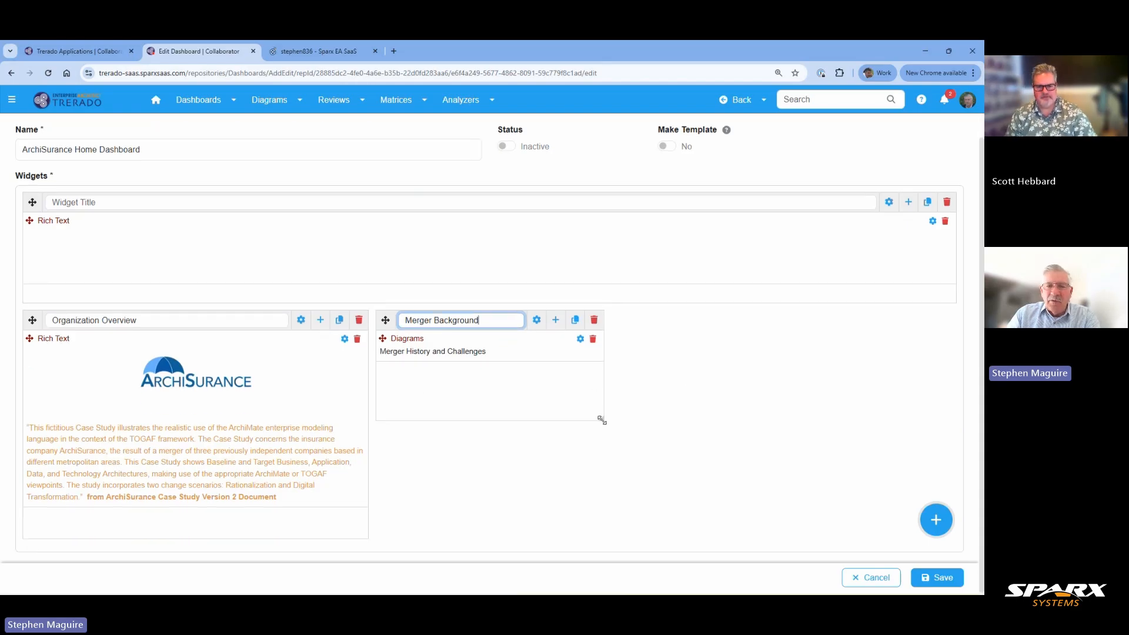
pyautogui.moveTo(601, 419); pyautogui.dragTo(723, 534)
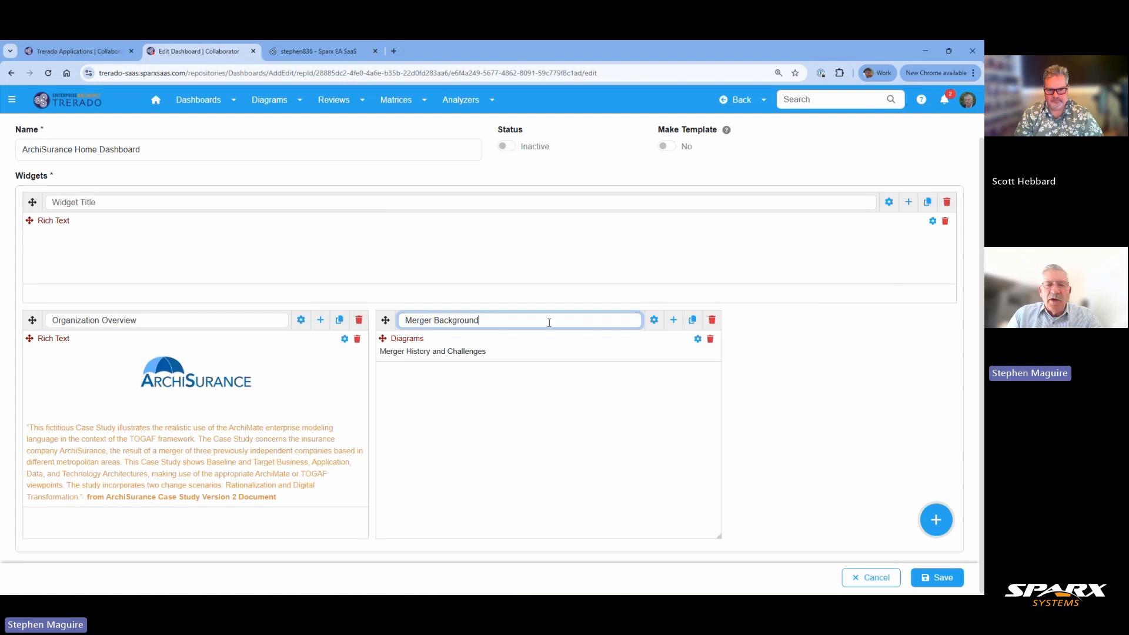
# Copy the title background's hex colour code from the Organization Overview widget's settings, leaving those settings without saving.
pyautogui.click(302, 321)
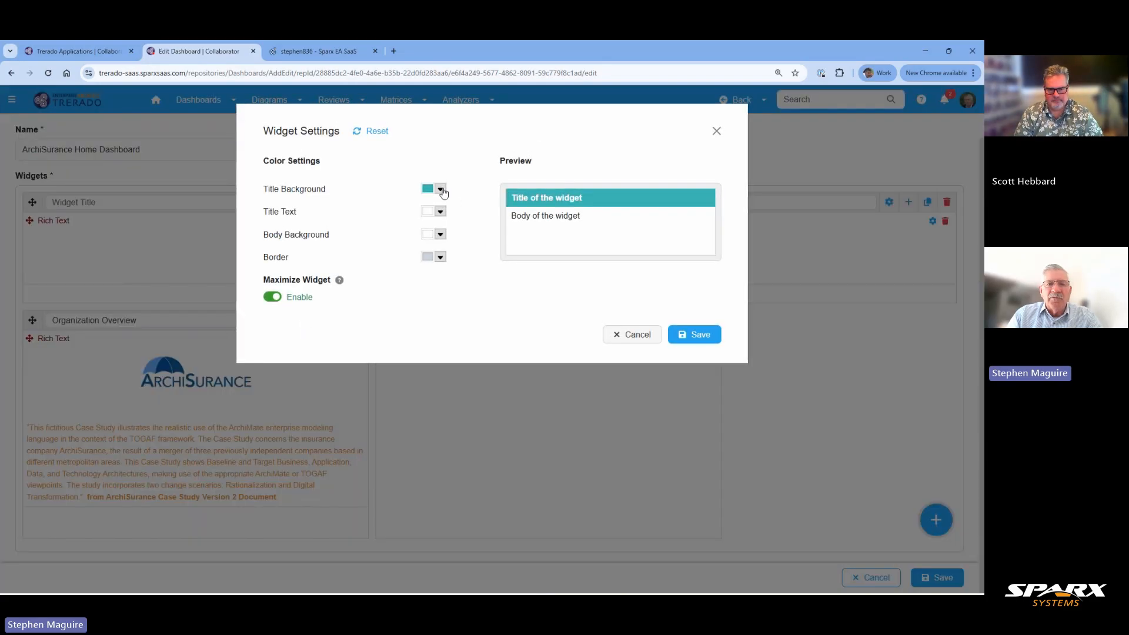
pyautogui.click(440, 189)
pyautogui.tripleClick(370, 232)
pyautogui.hotkey('ctrl', 'c')
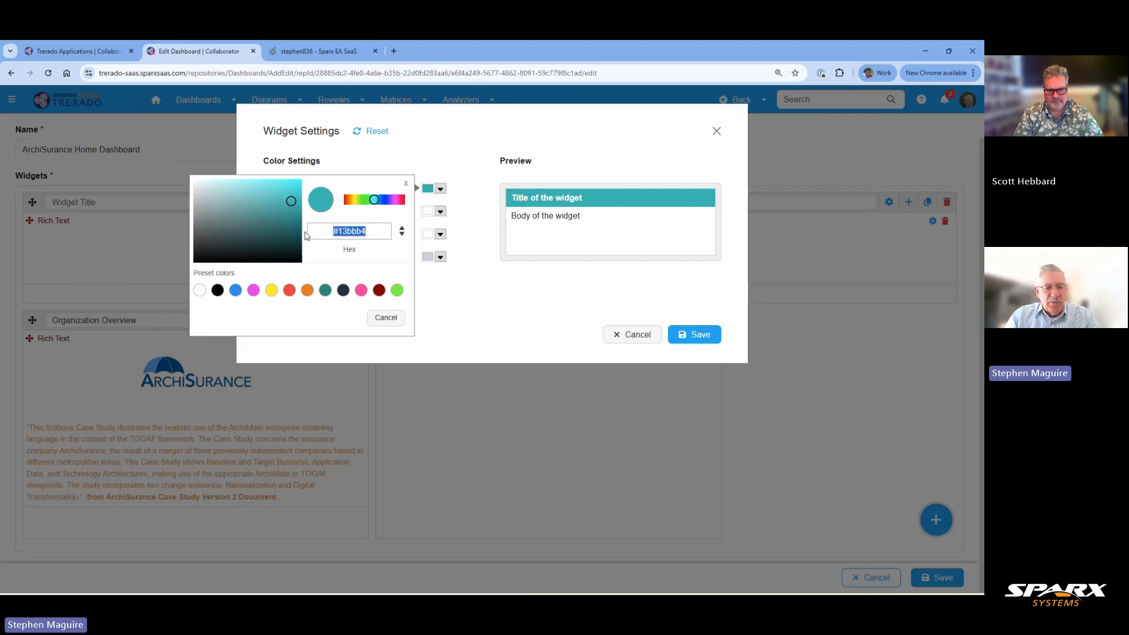
pyautogui.click(474, 292)
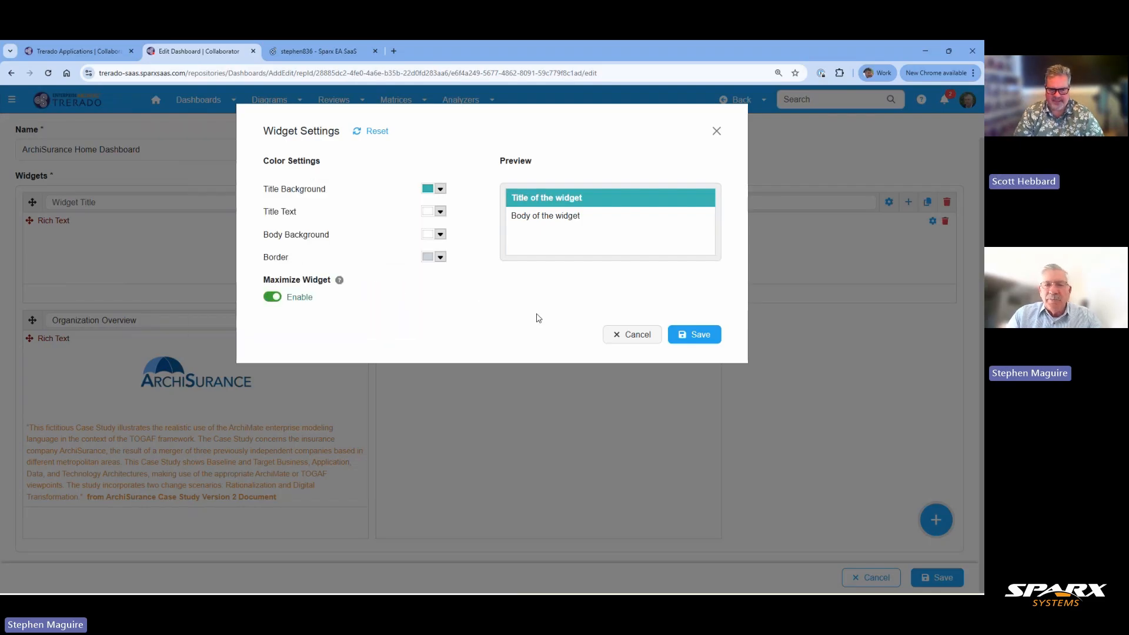
pyautogui.click(629, 334)
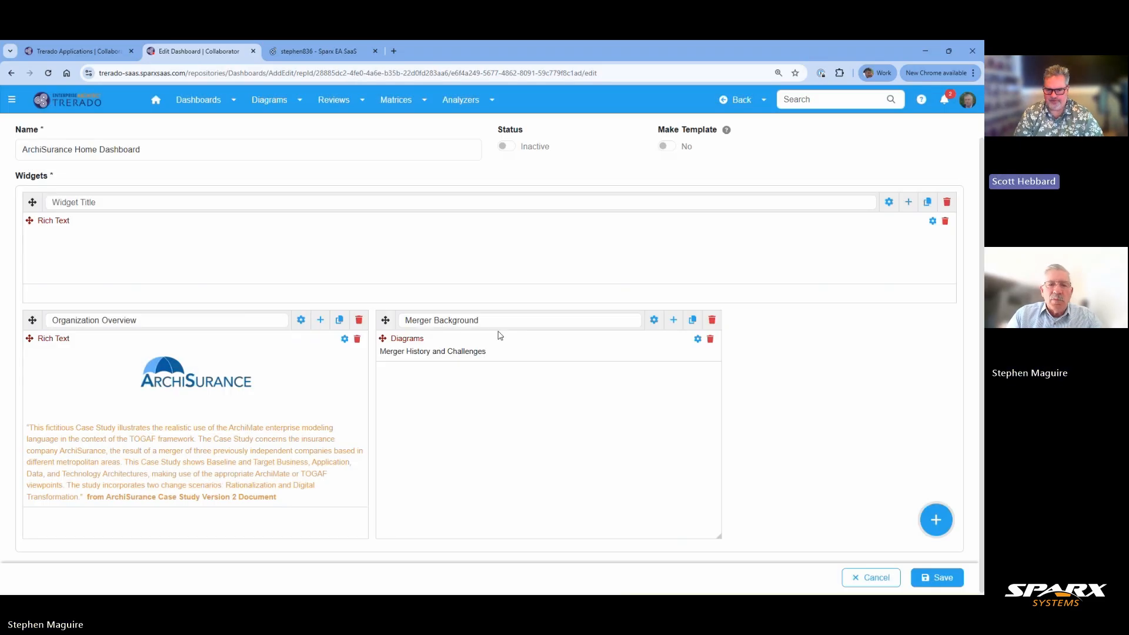
# Set the Merger Background widget's title background to the copied colour #13bbb4.
pyautogui.click(654, 320)
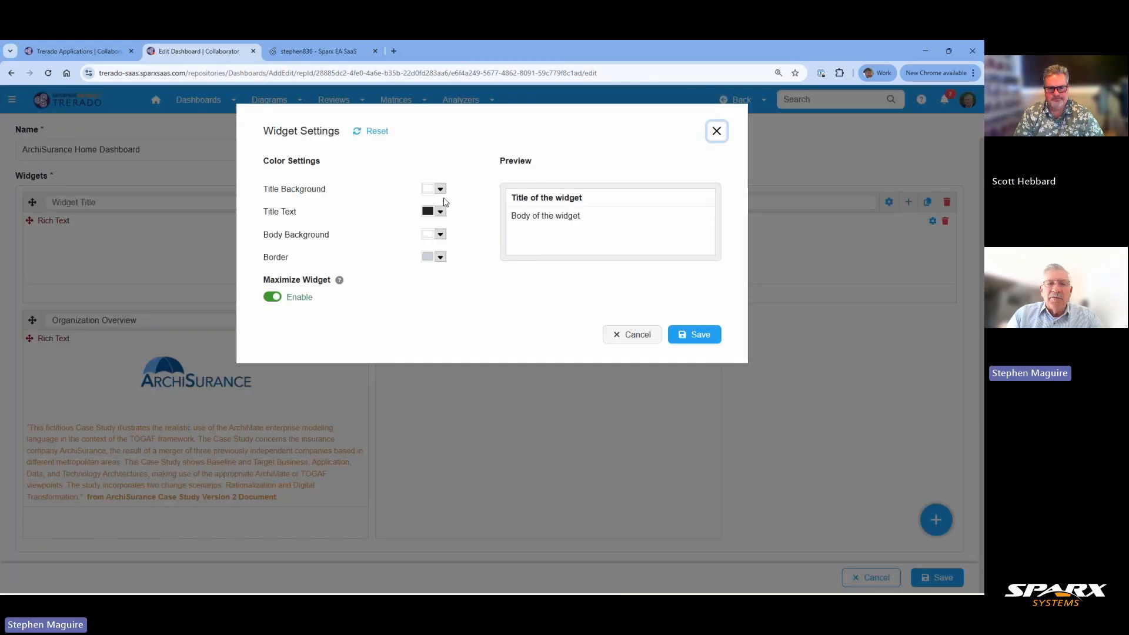
pyautogui.click(441, 189)
pyautogui.click(323, 231)
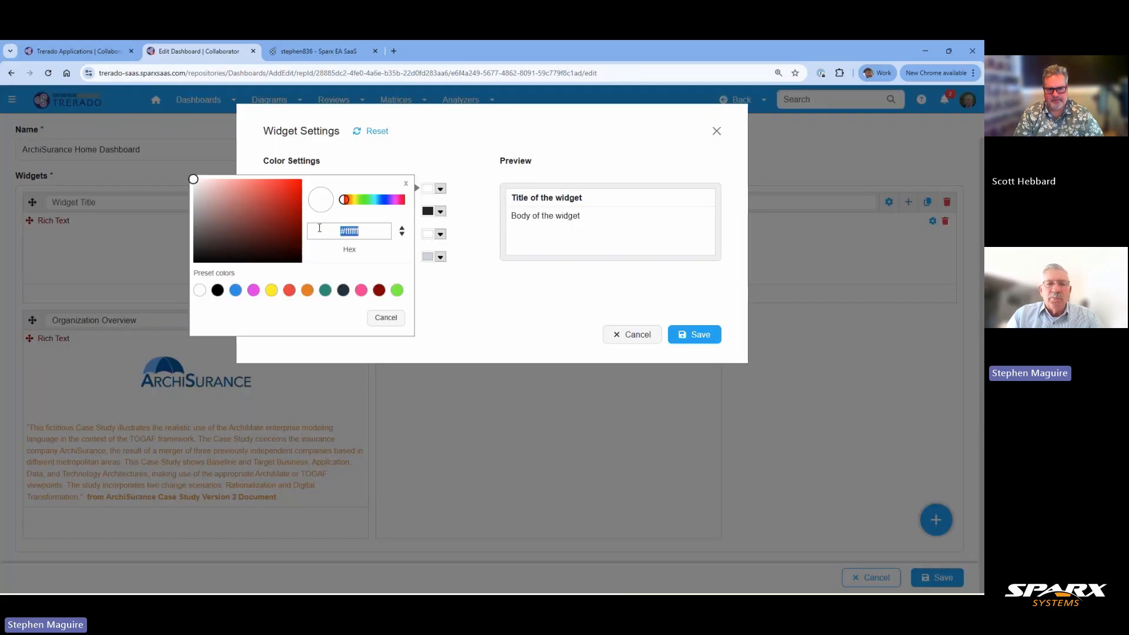
pyautogui.hotkey('ctrl', 'v')
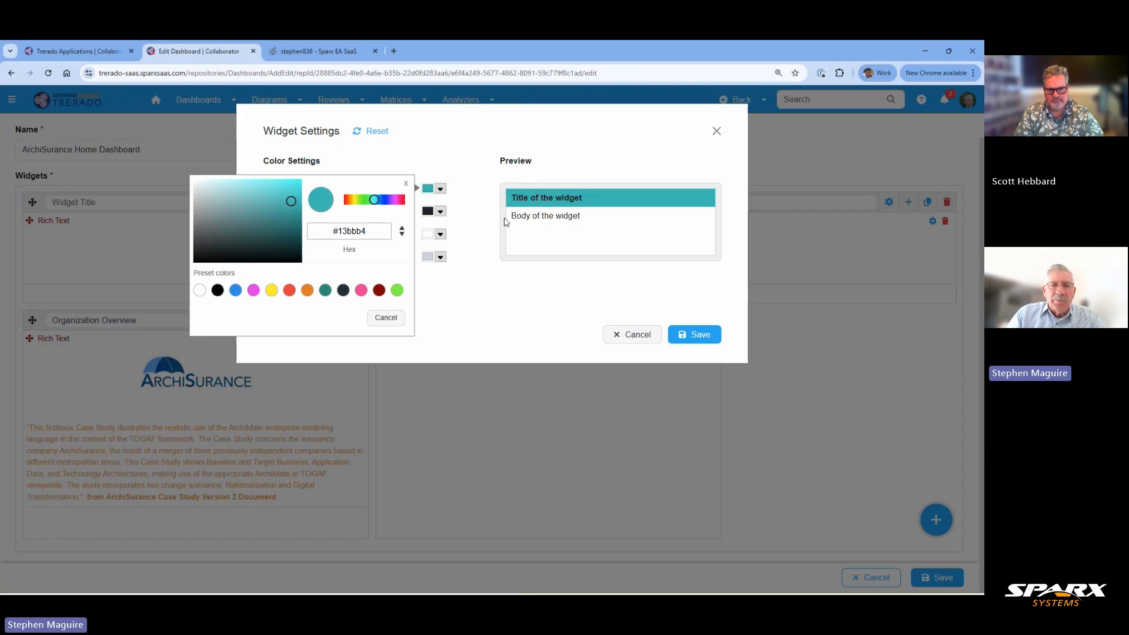
pyautogui.click(470, 229)
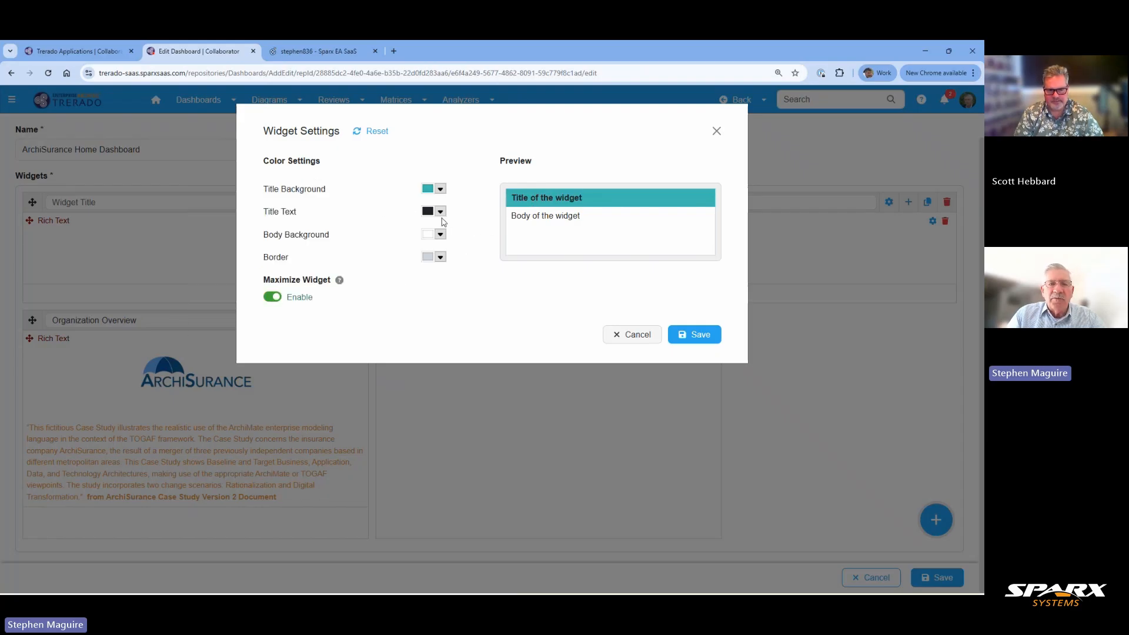
# Set the Merger Background widget's title text colour to white (#ffffff).
pyautogui.click(443, 217)
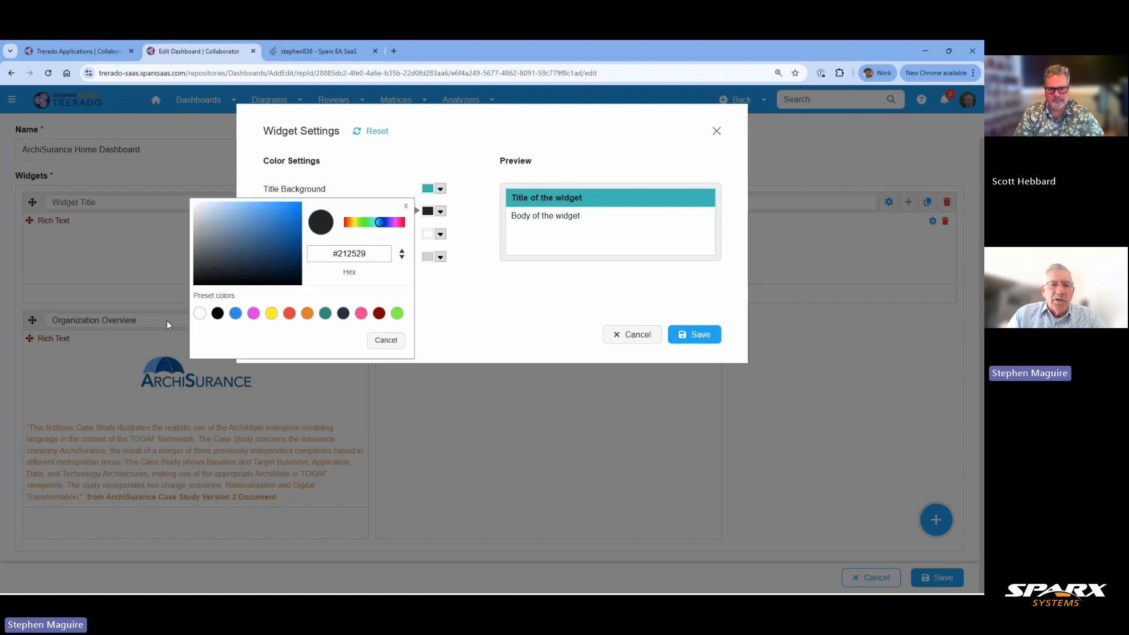
pyautogui.click(200, 314)
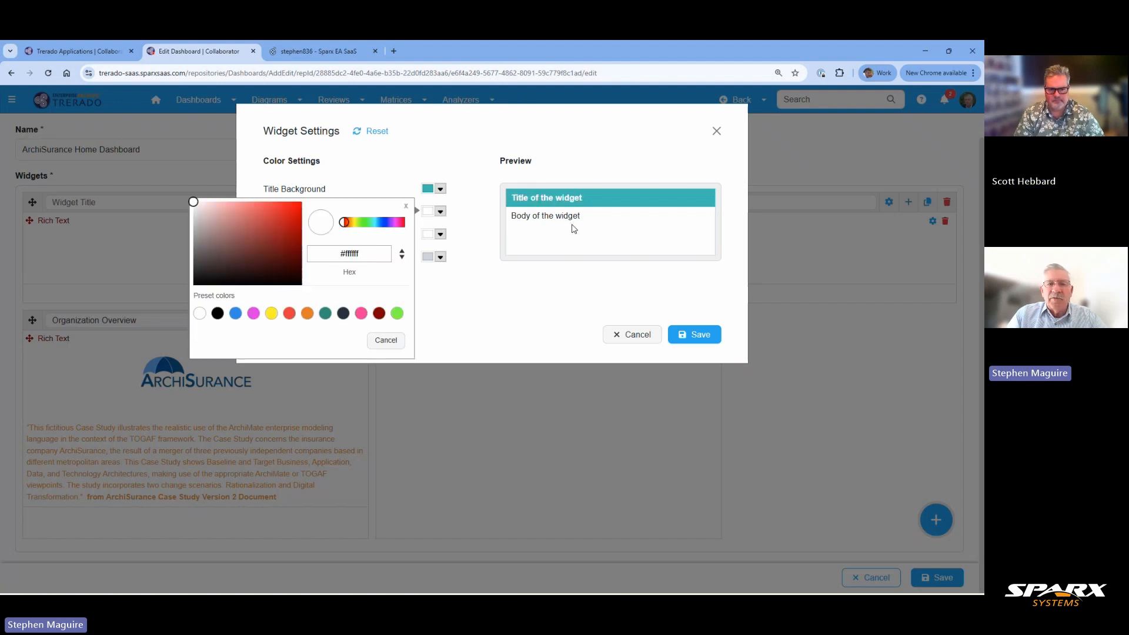
pyautogui.click(474, 310)
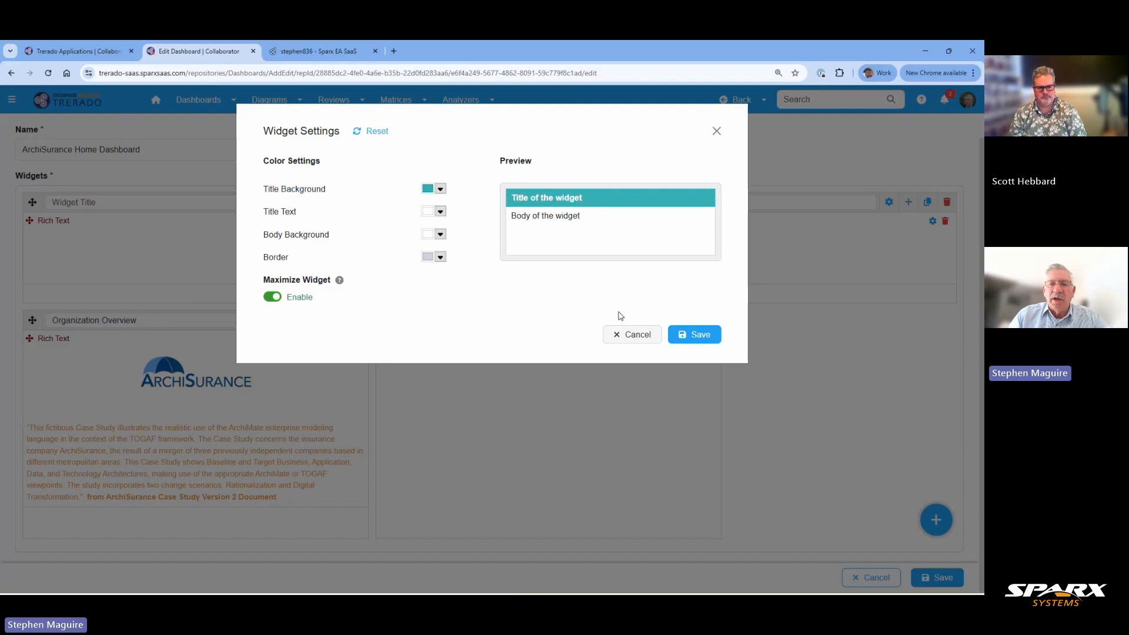
# Save the Merger Background widget's settings and the dashboard, and open that widget on its own page.
pyautogui.click(700, 335)
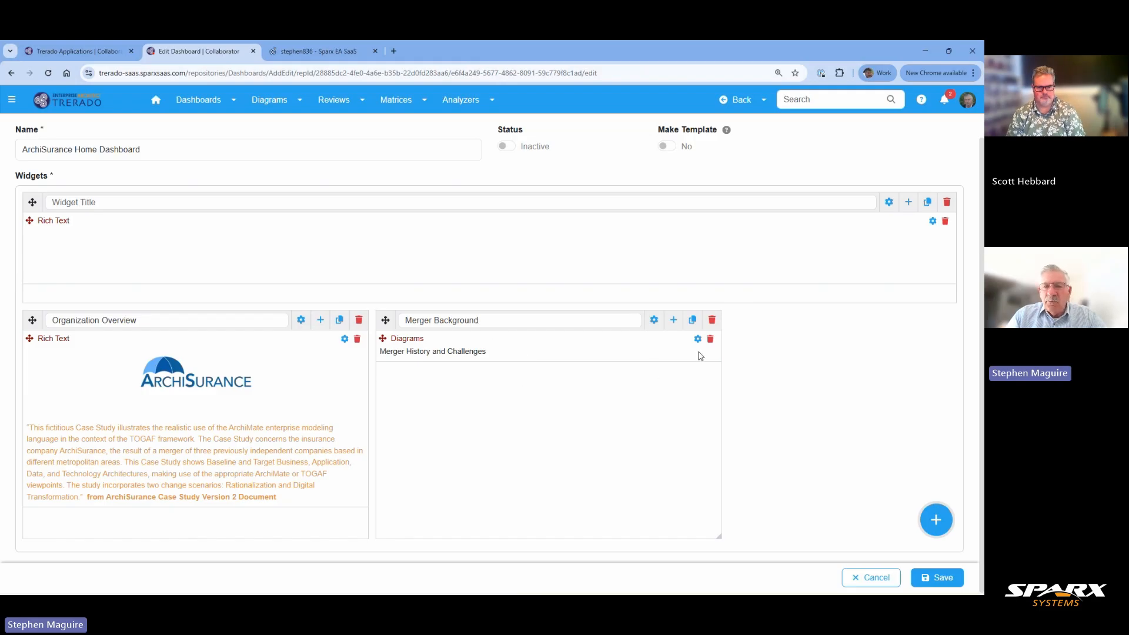
pyautogui.click(939, 579)
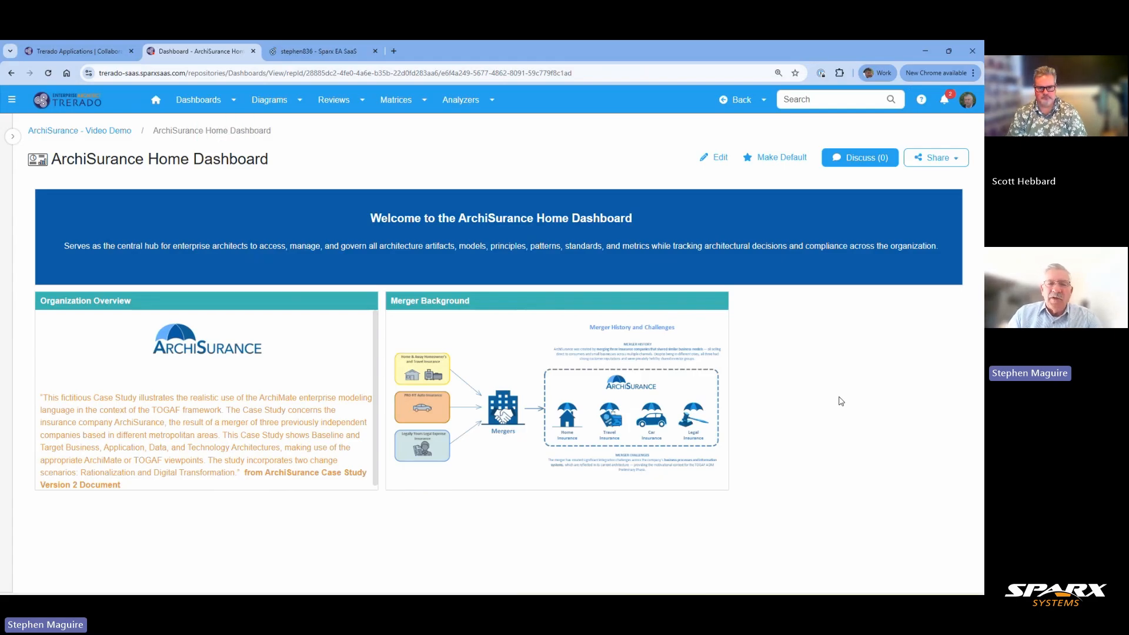
pyautogui.moveTo(694, 390)
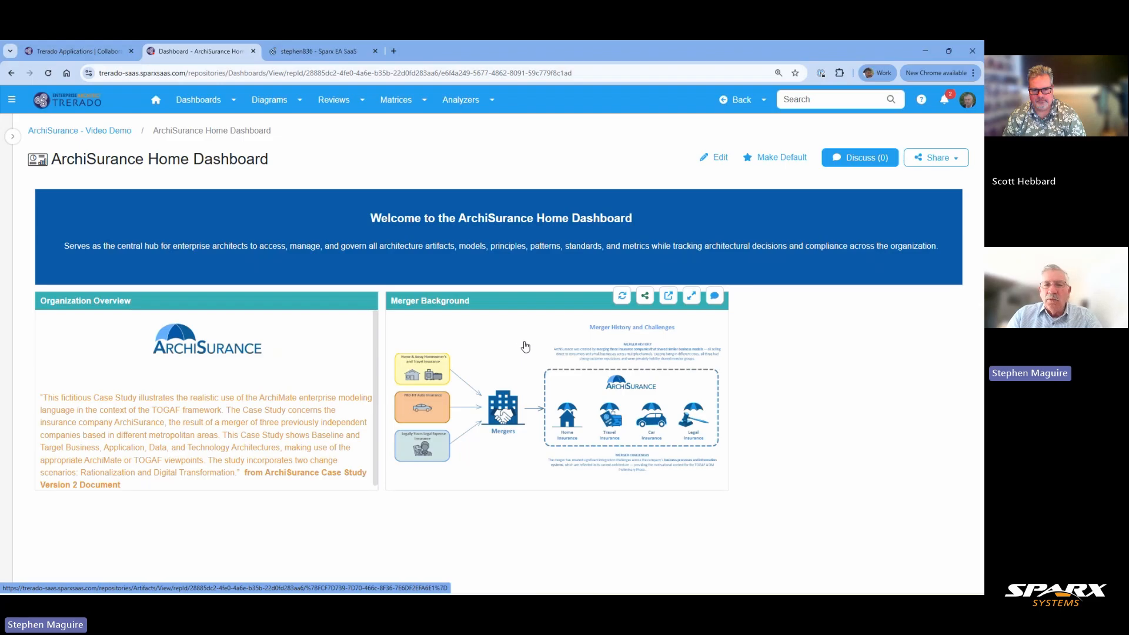
pyautogui.click(669, 297)
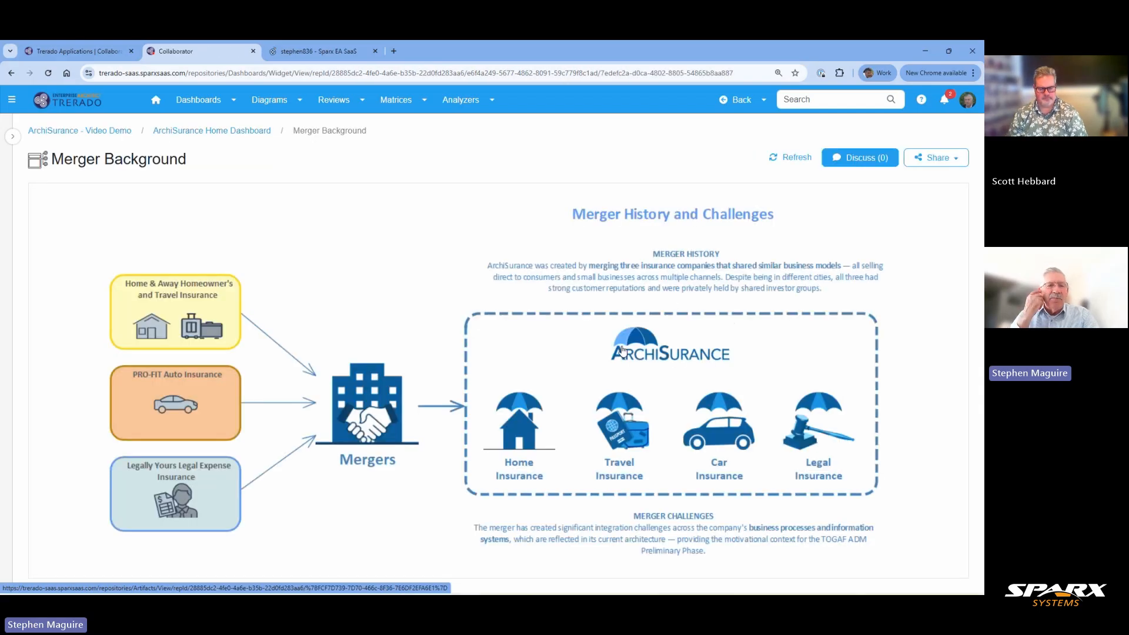
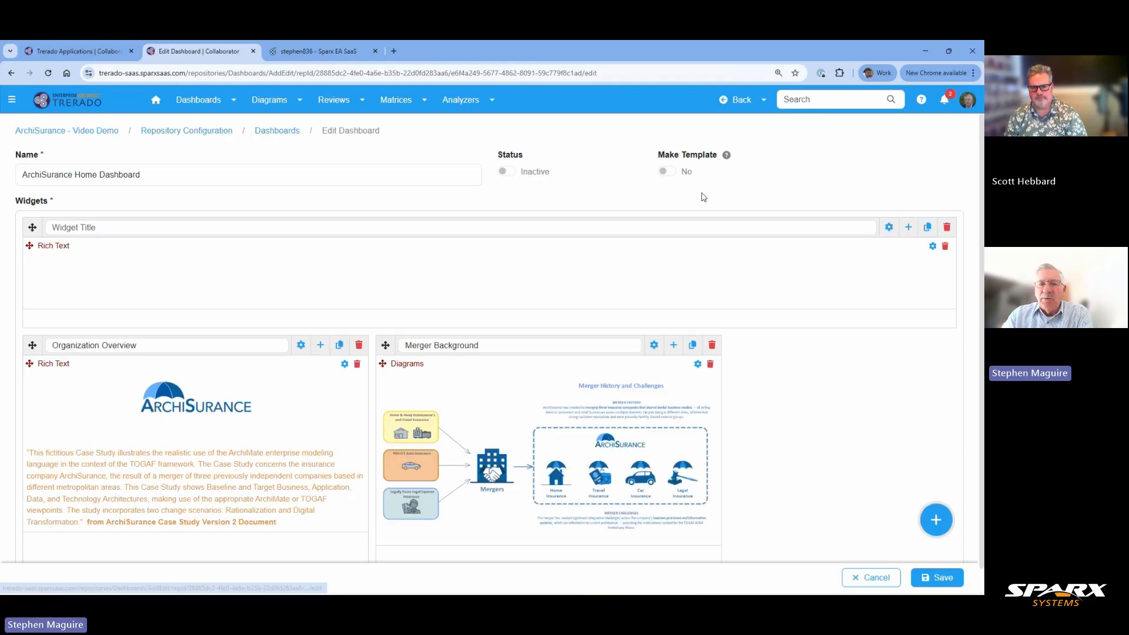
# Start a new Diagrams widget on the ArchiSurance Home Dashboard as a diagram thumbnail.
pyautogui.click(937, 522)
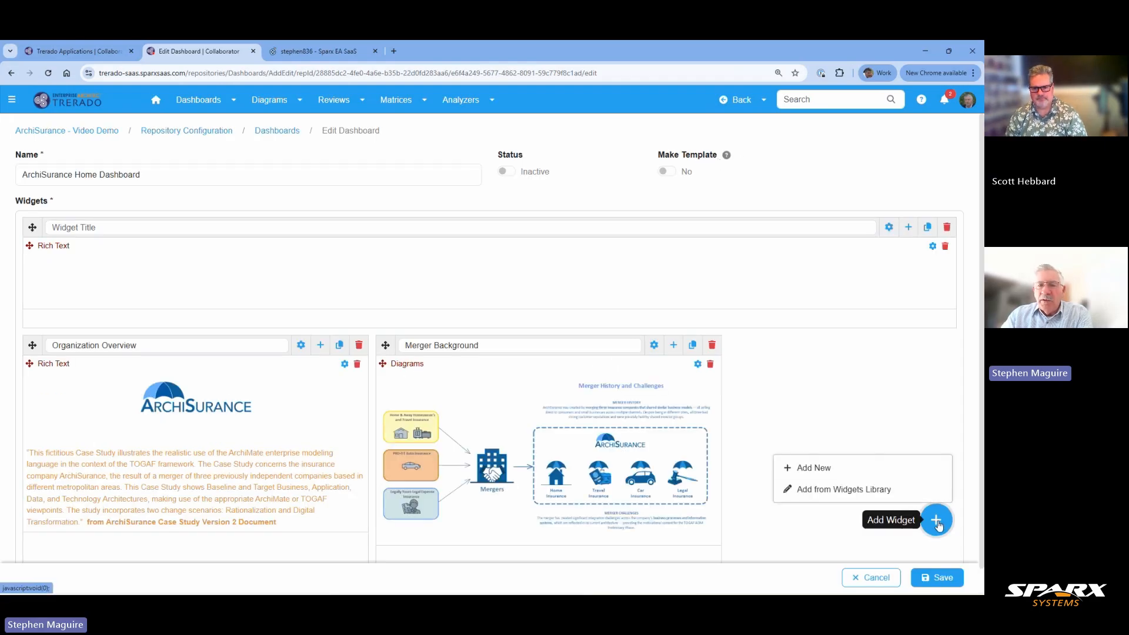
pyautogui.click(821, 470)
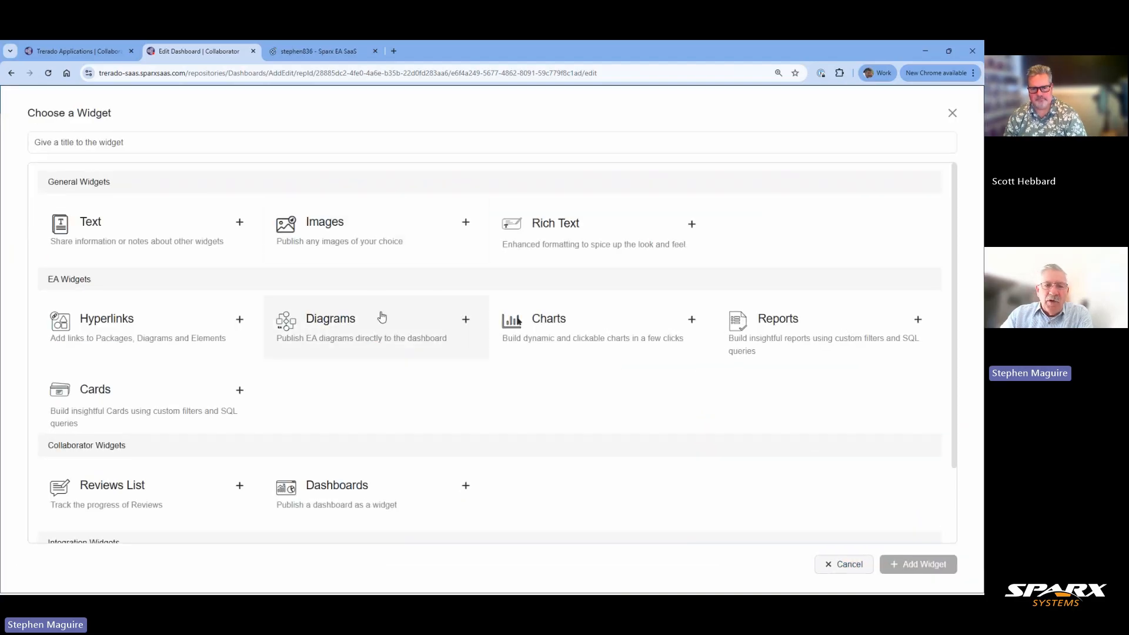
pyautogui.click(371, 336)
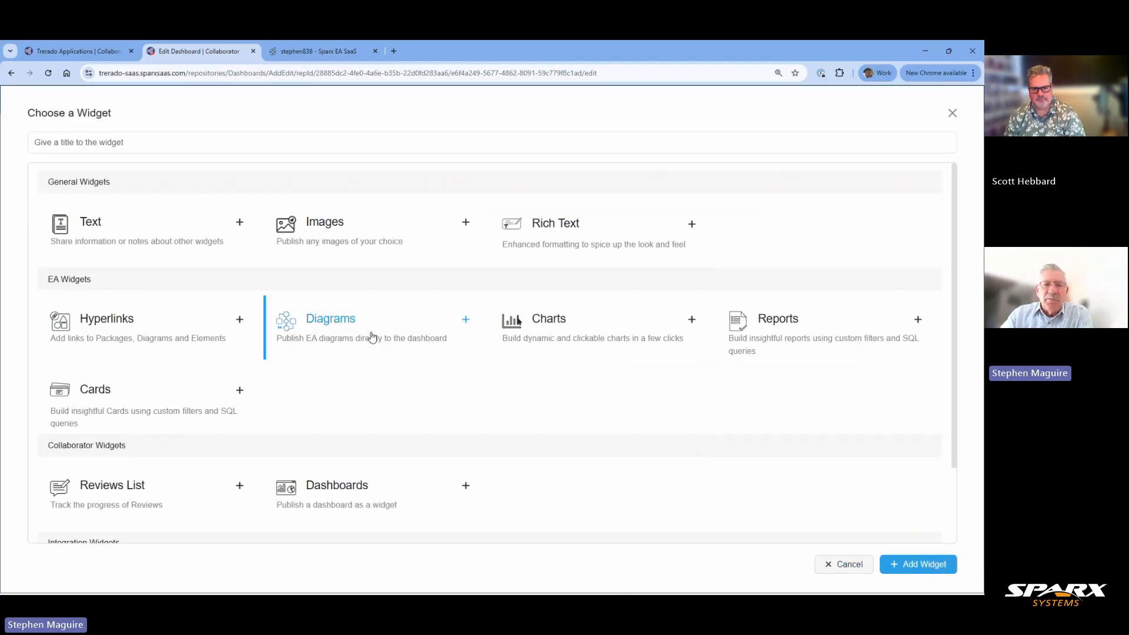
pyautogui.click(467, 321)
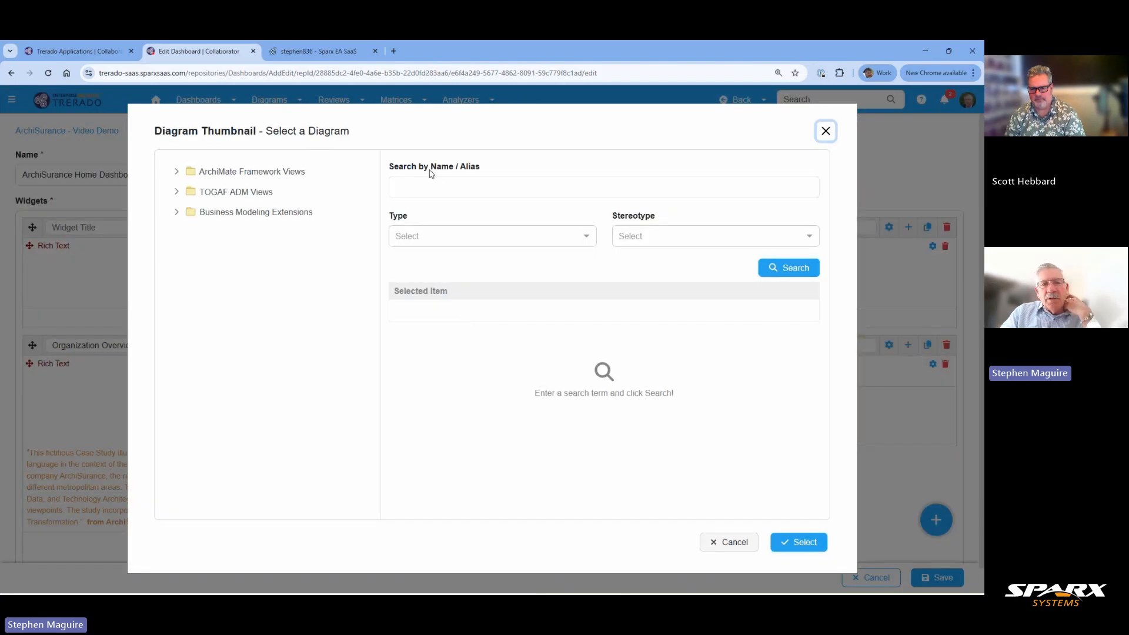
# Search the repository's diagrams by the name "Stakeholder".
pyautogui.click(419, 186)
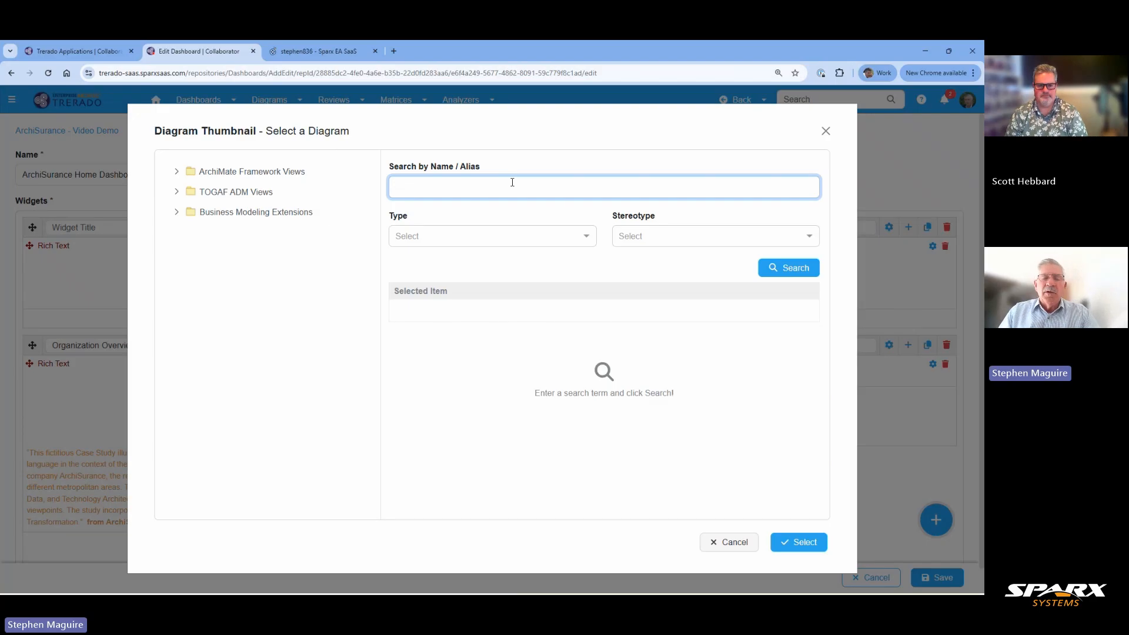
pyautogui.write('t')
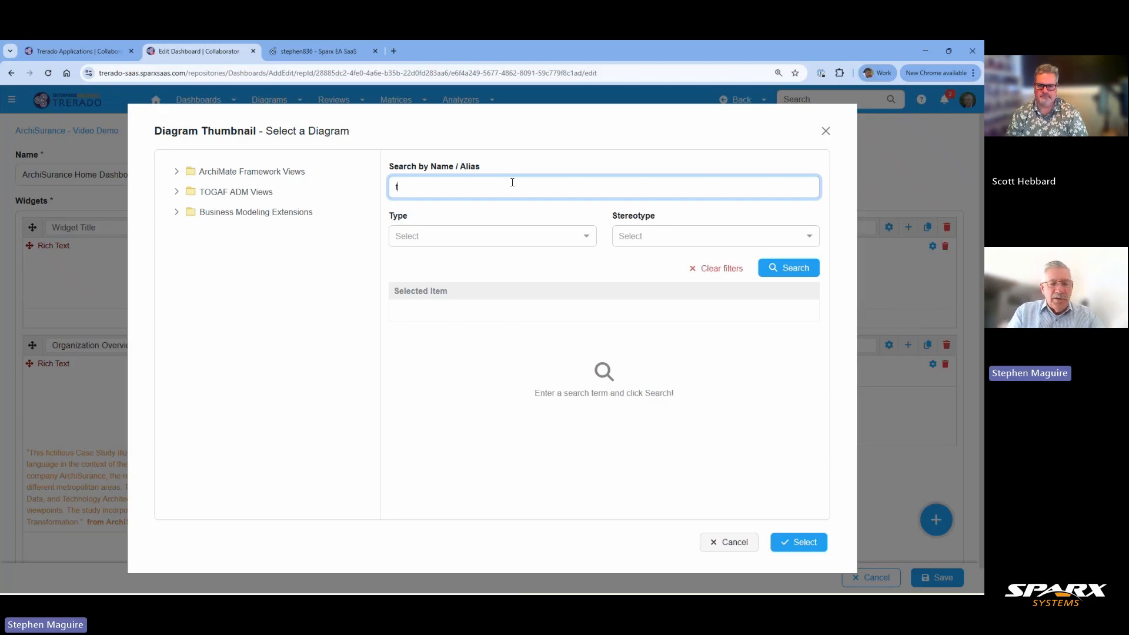
pyautogui.press('BackSpace')
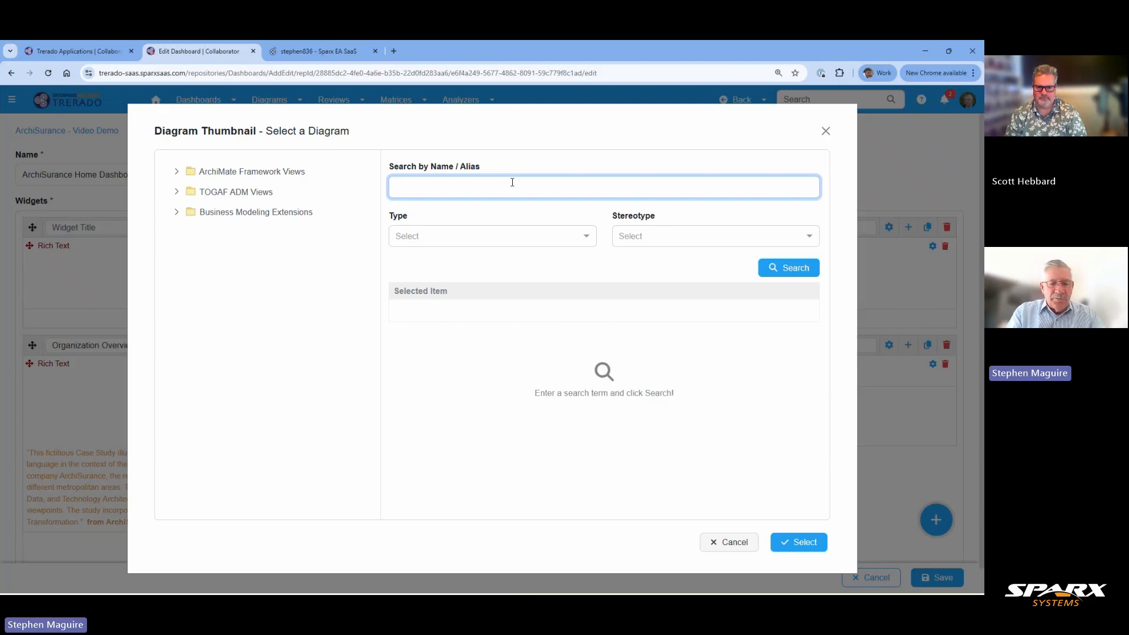
pyautogui.write('Stakehold')
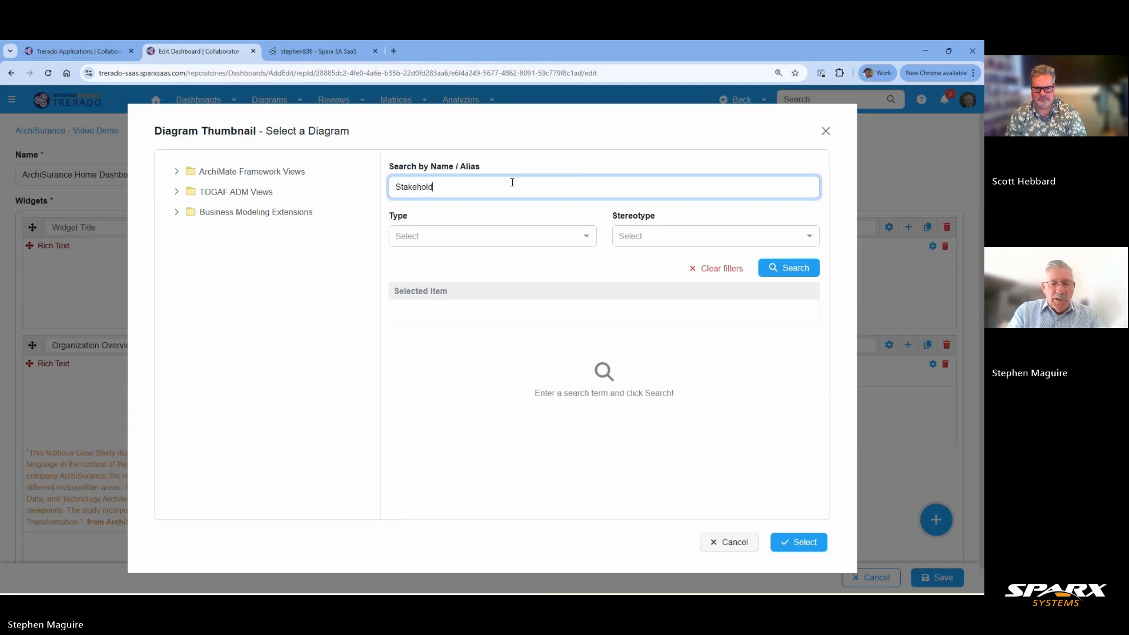
pyautogui.write('er')
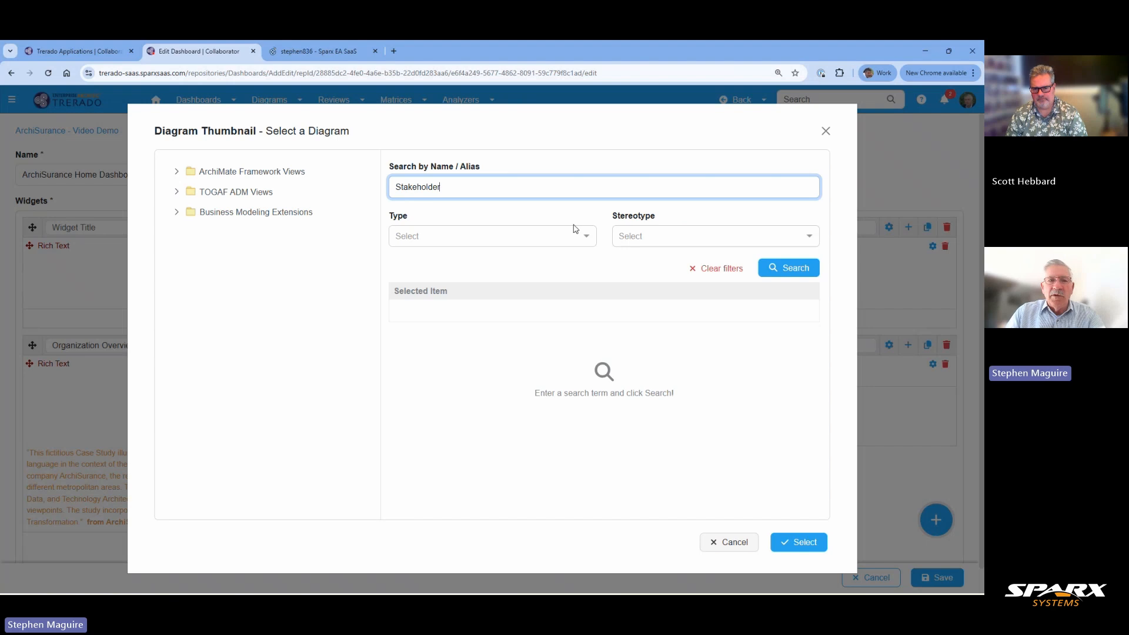
pyautogui.click(793, 272)
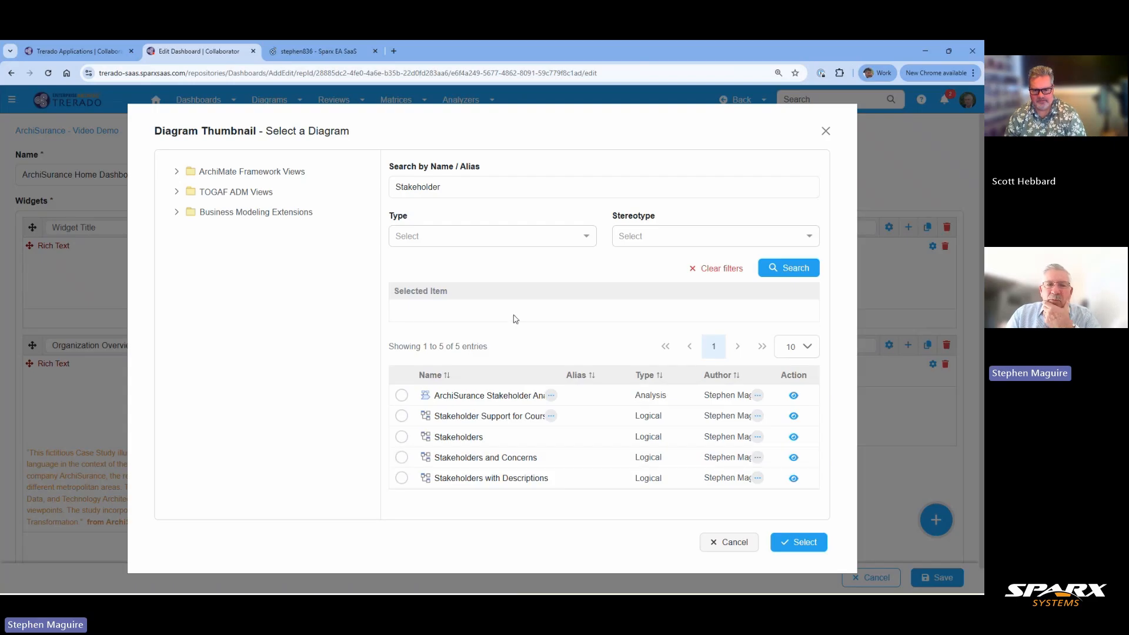
# Narrow the diagram search to type Analysis and stereotype MindMapping::MindMapping.
pyautogui.click(587, 238)
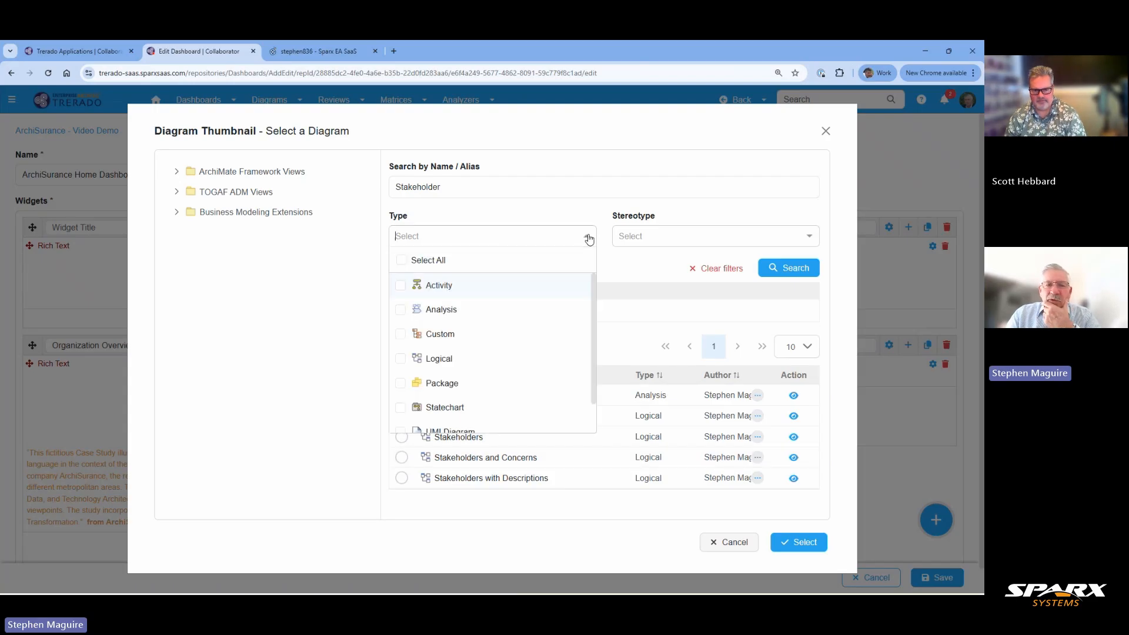
pyautogui.click(402, 309)
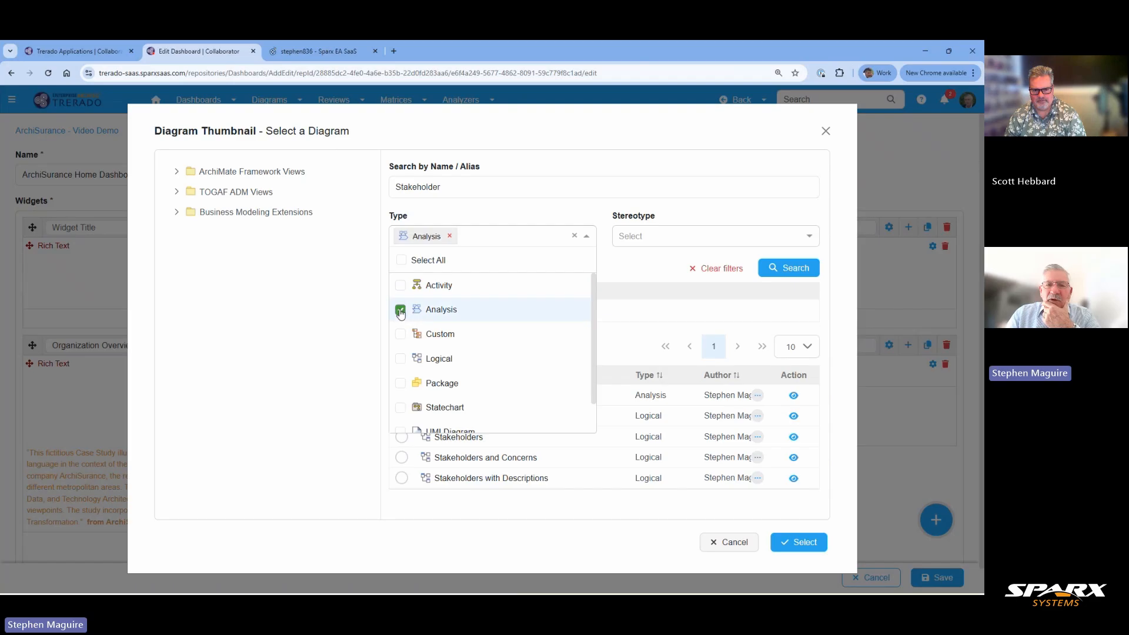
pyautogui.click(810, 237)
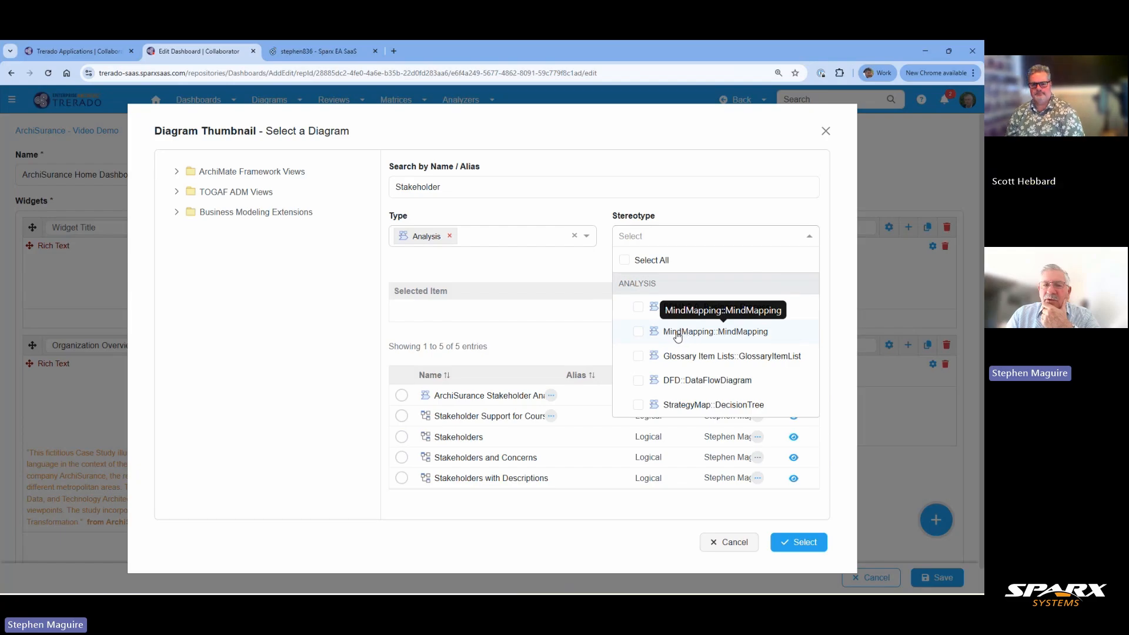
pyautogui.click(639, 332)
pyautogui.click(728, 189)
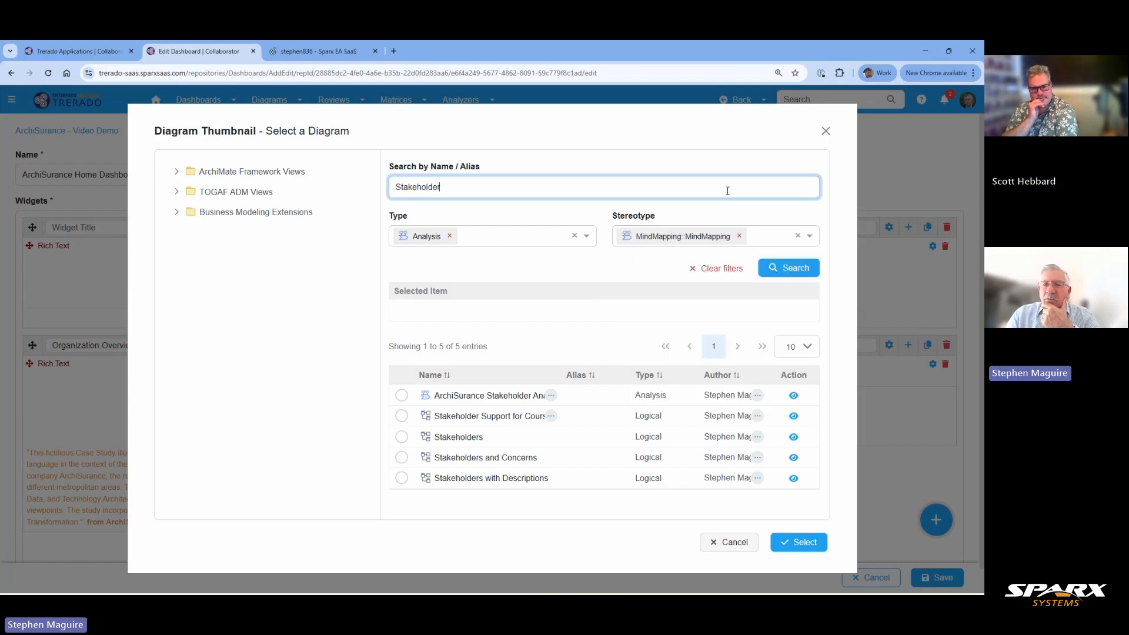
pyautogui.click(791, 272)
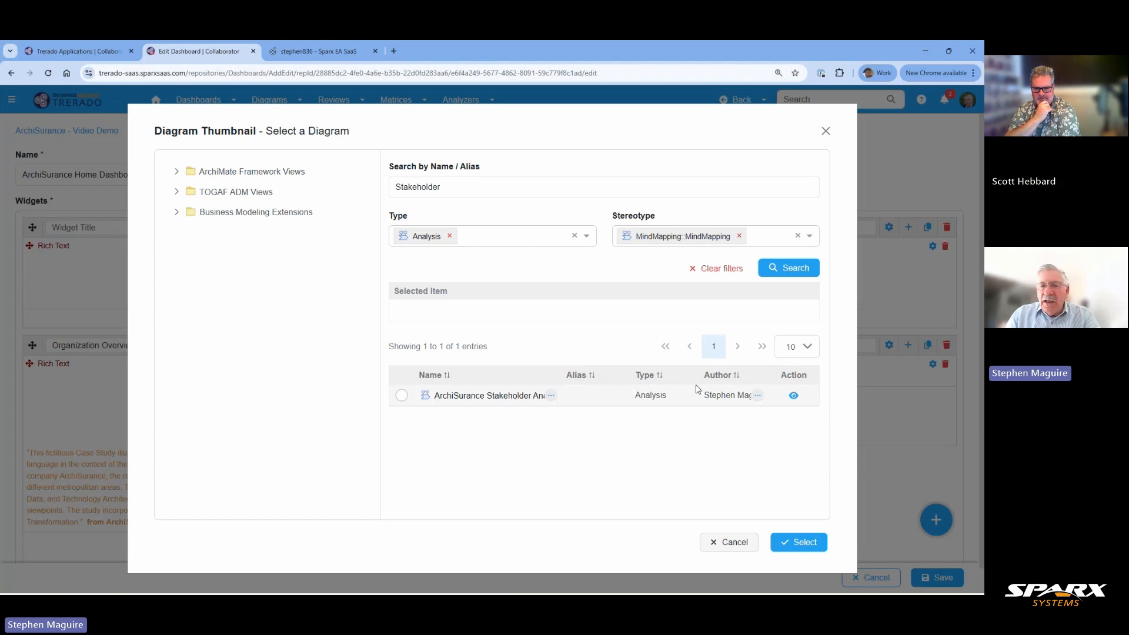
# Locate the ArchiSurance Stakeholder Analysis diagram in the model tree and choose it for the thumbnail widget.
pyautogui.click(795, 397)
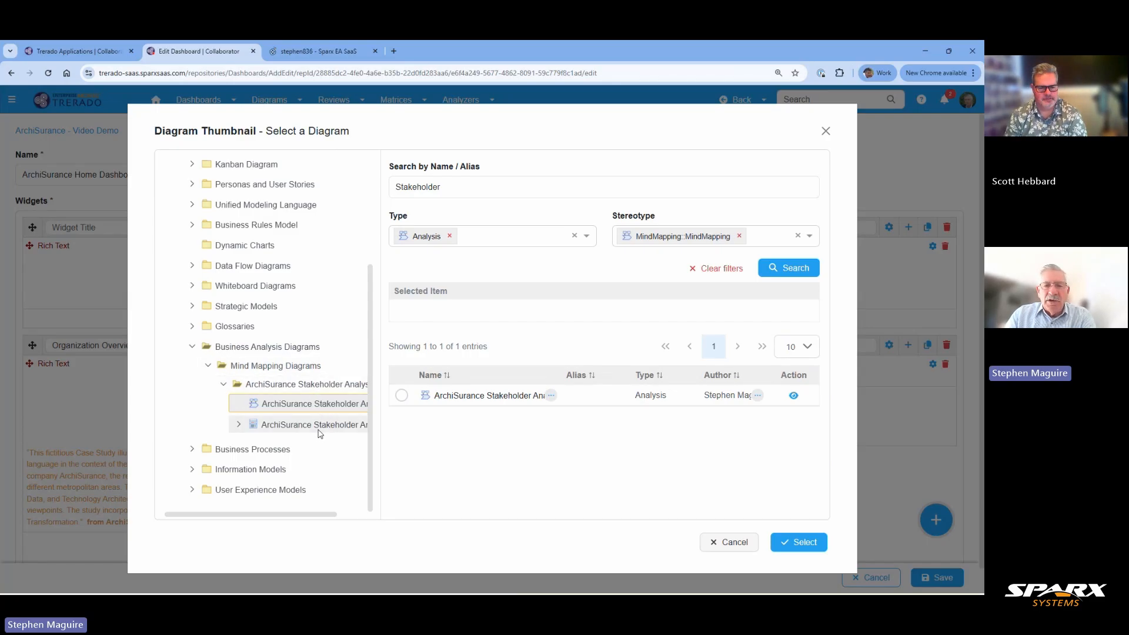
pyautogui.click(402, 395)
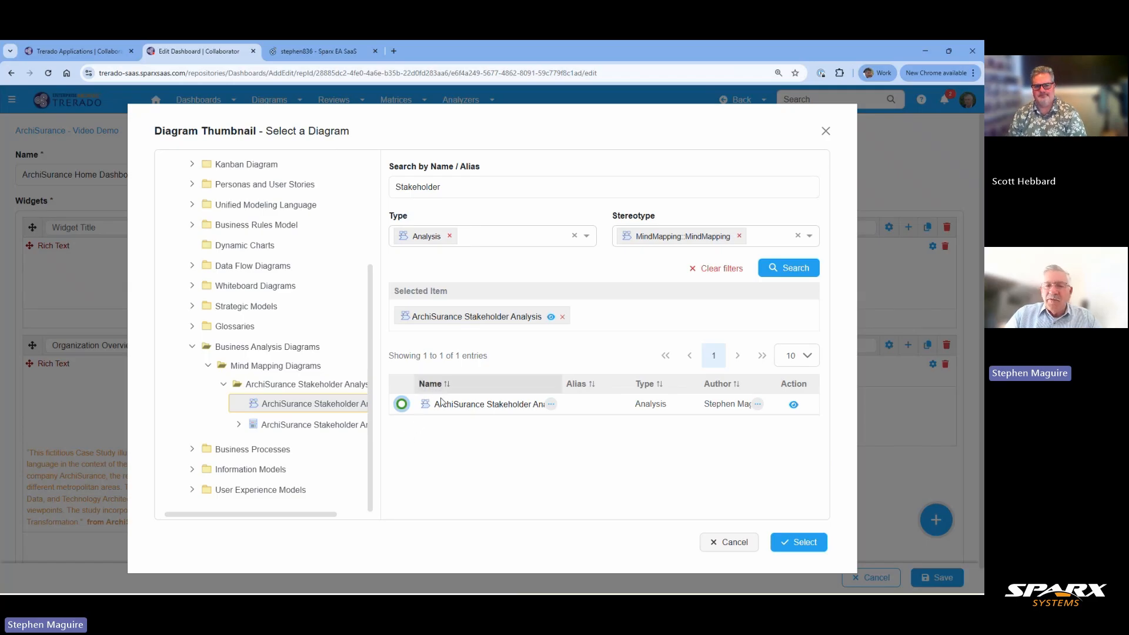
pyautogui.click(803, 544)
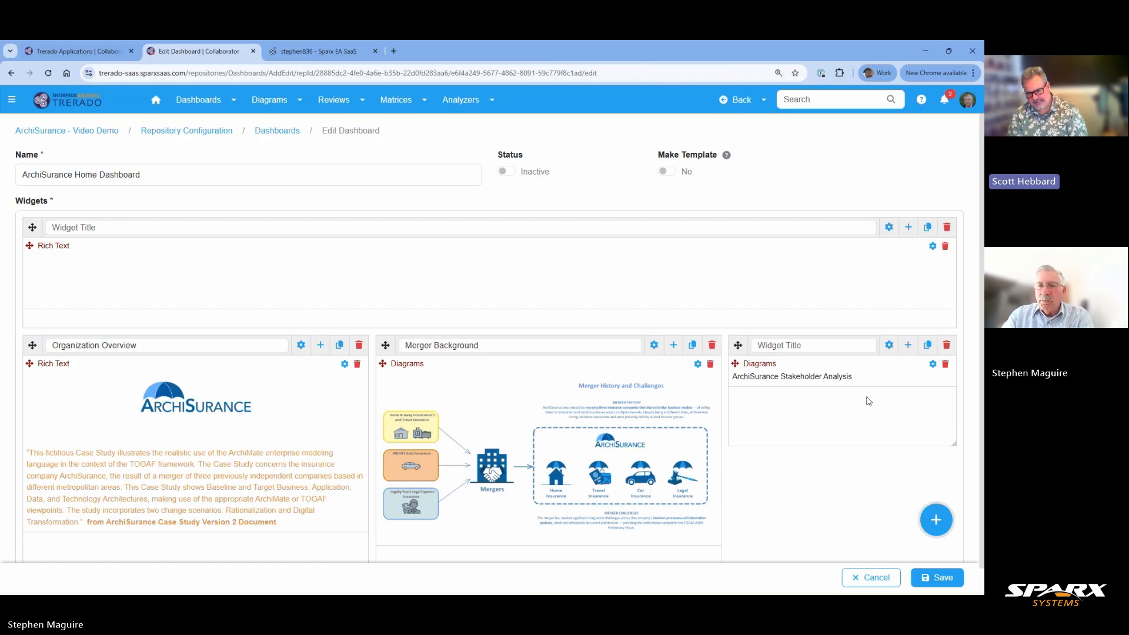
# Title the new diagram widget "Stakeholder Analysis" and extend it to the height of the Merger Background widget.
pyautogui.click(801, 345)
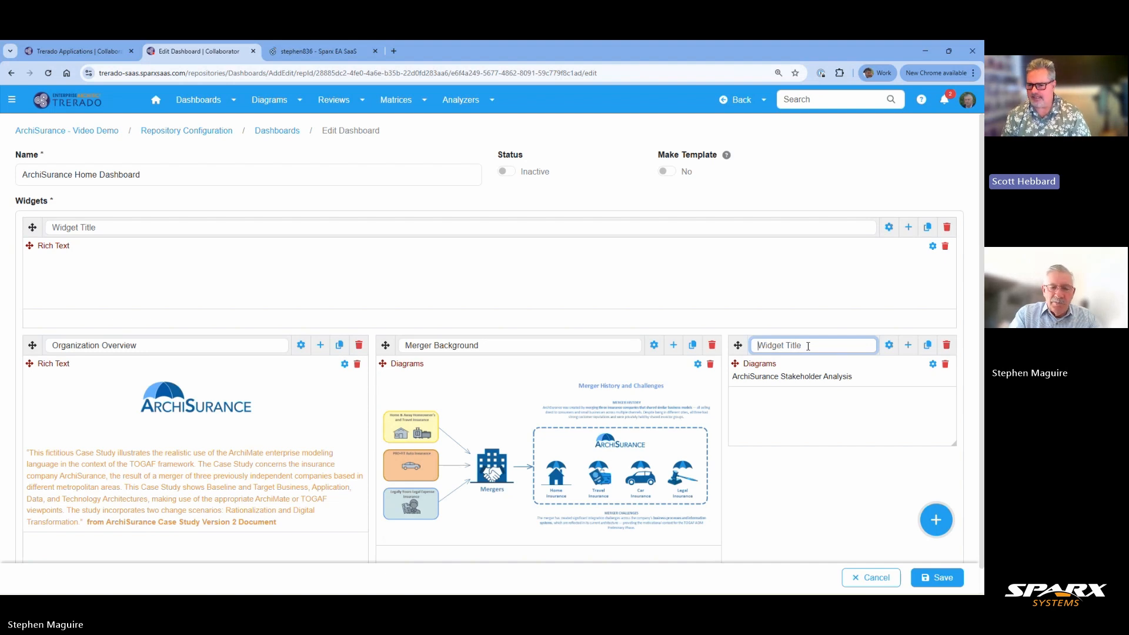
pyautogui.write('Mind')
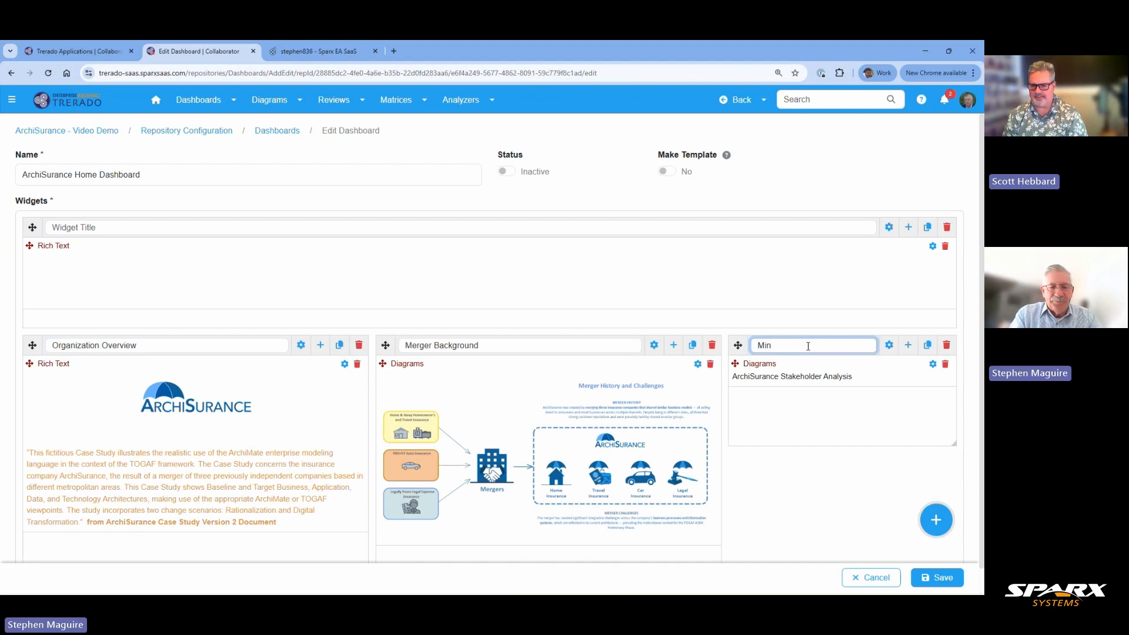
pyautogui.press('BackSpace')
pyautogui.press('BackSpace')
pyautogui.press('BackSpace')
pyautogui.press('BackSpace')
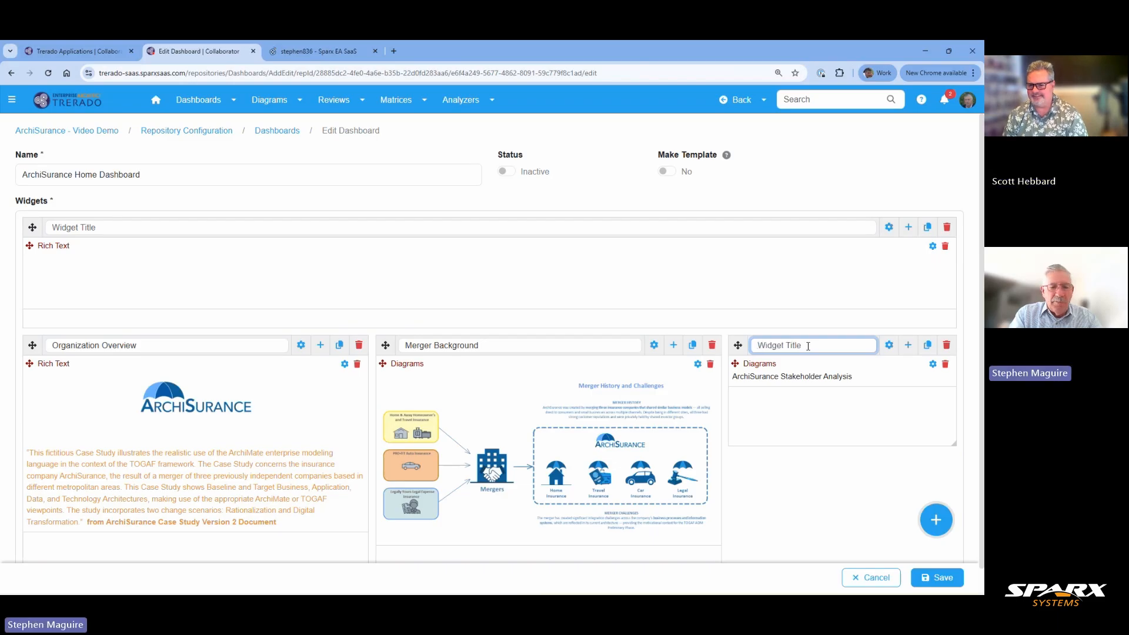
pyautogui.write('Stakeholder')
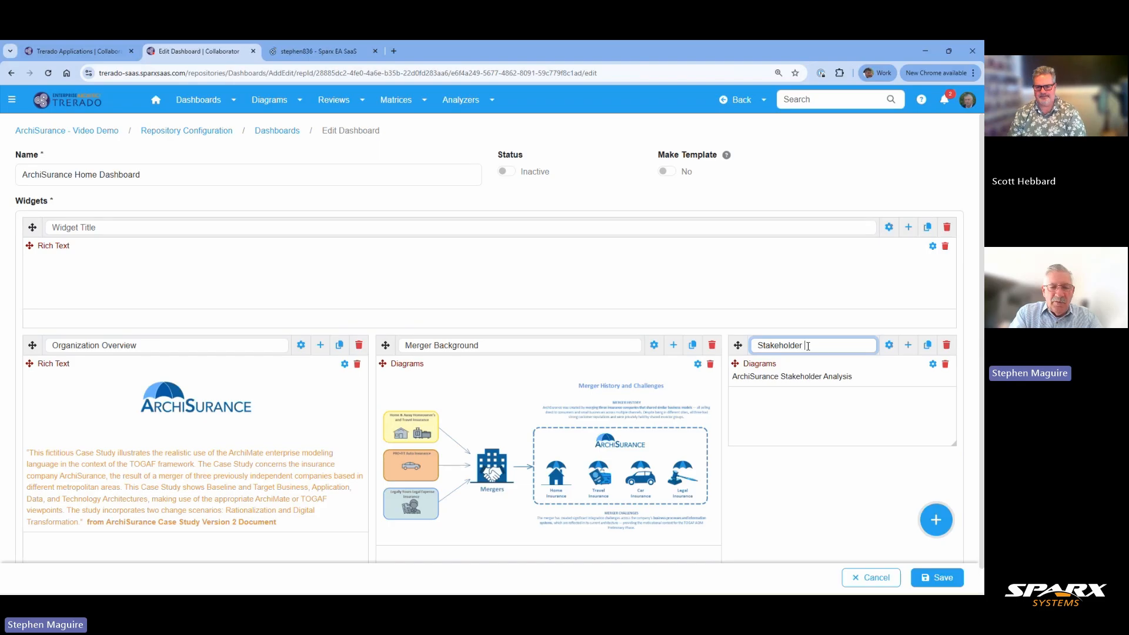
pyautogui.write(' Analysis')
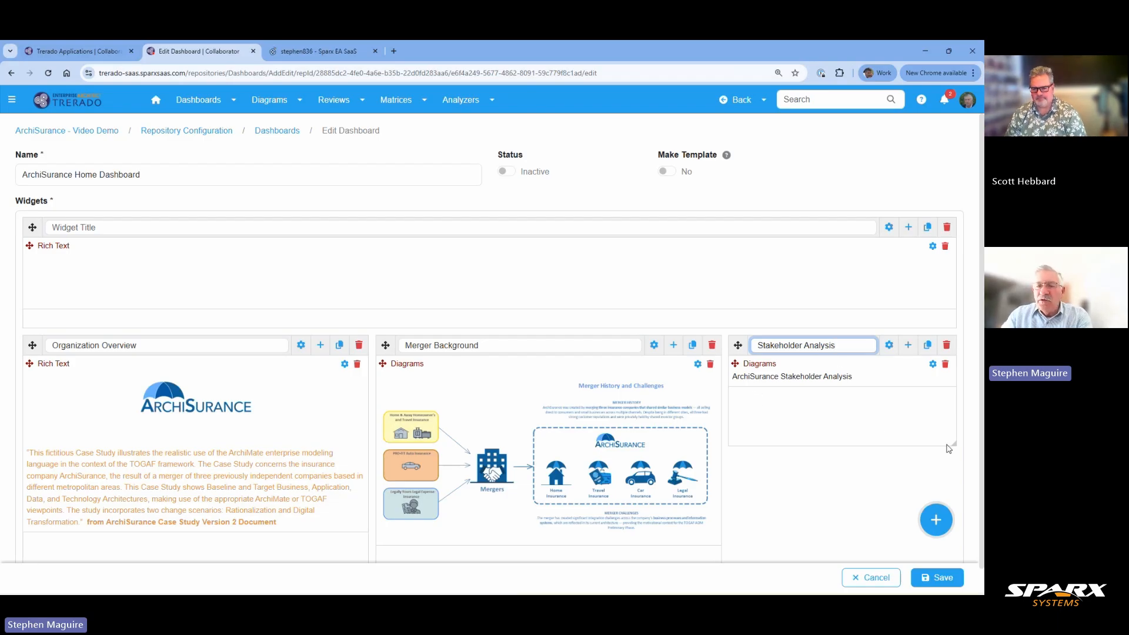
pyautogui.moveTo(954, 446); pyautogui.dragTo(977, 553)
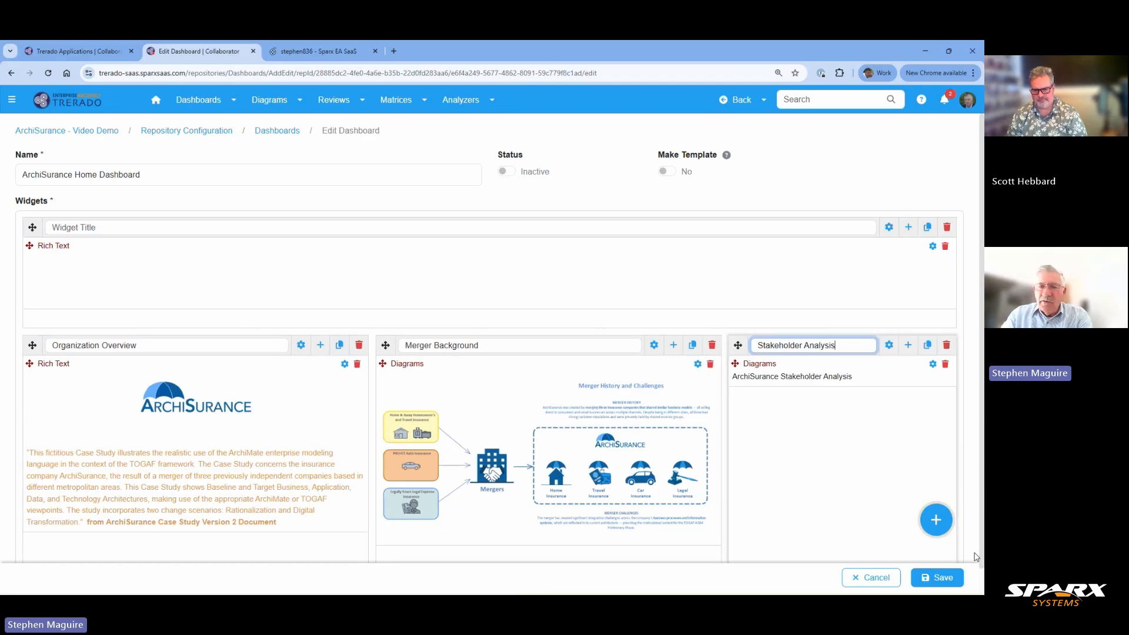
pyautogui.scroll(-1, 961, 480)
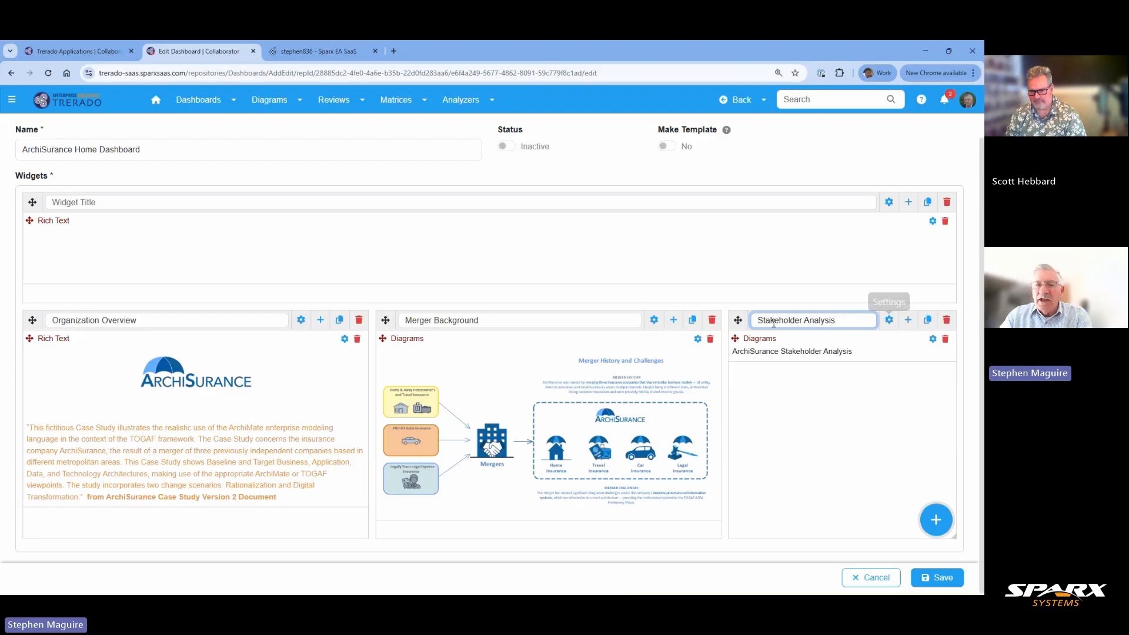
# Copy the title background's hex colour code from the Merger Background widget's settings, leaving those settings without saving.
pyautogui.click(655, 322)
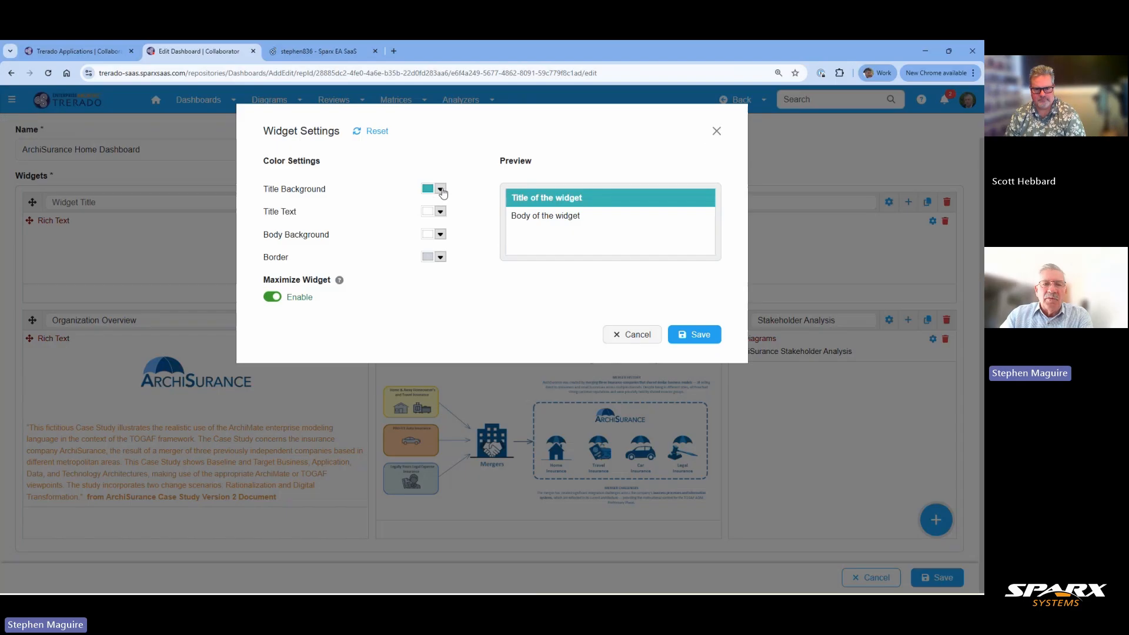
pyautogui.click(440, 189)
pyautogui.moveTo(377, 231); pyautogui.dragTo(332, 231)
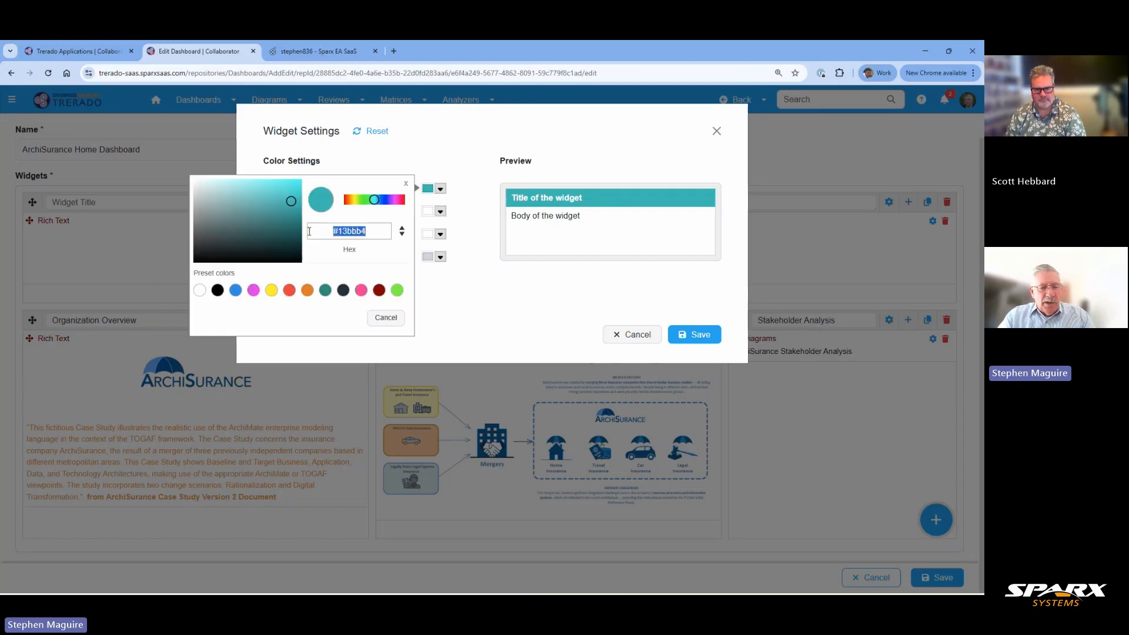
pyautogui.click(629, 336)
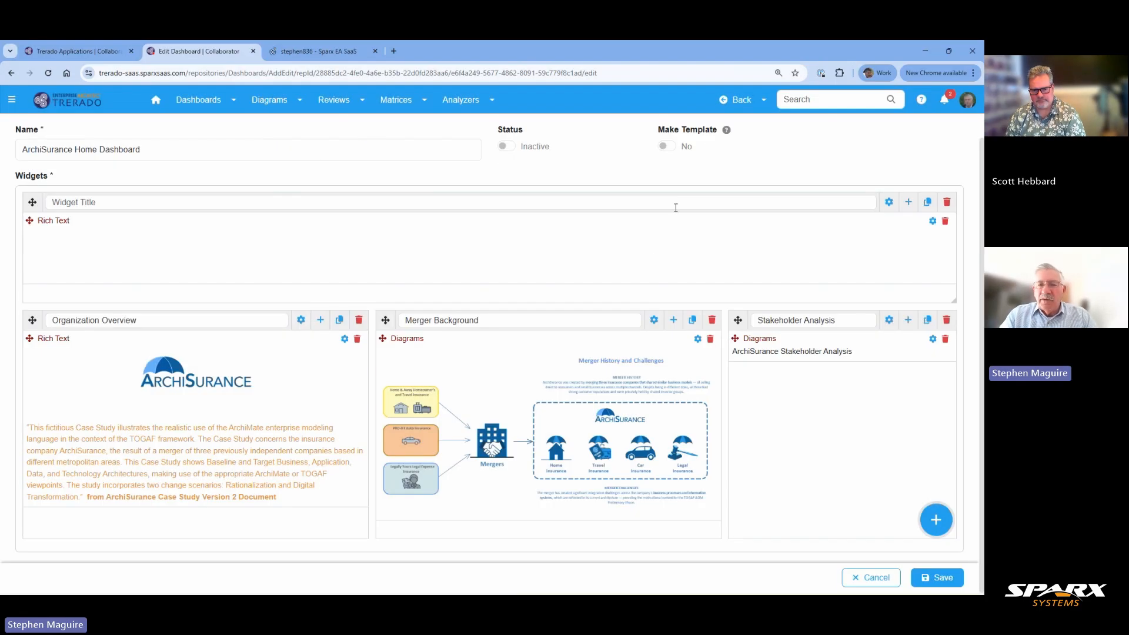
# Set the Stakeholder Analysis widget's title background to the copied hex colour #13bbb4.
pyautogui.click(889, 319)
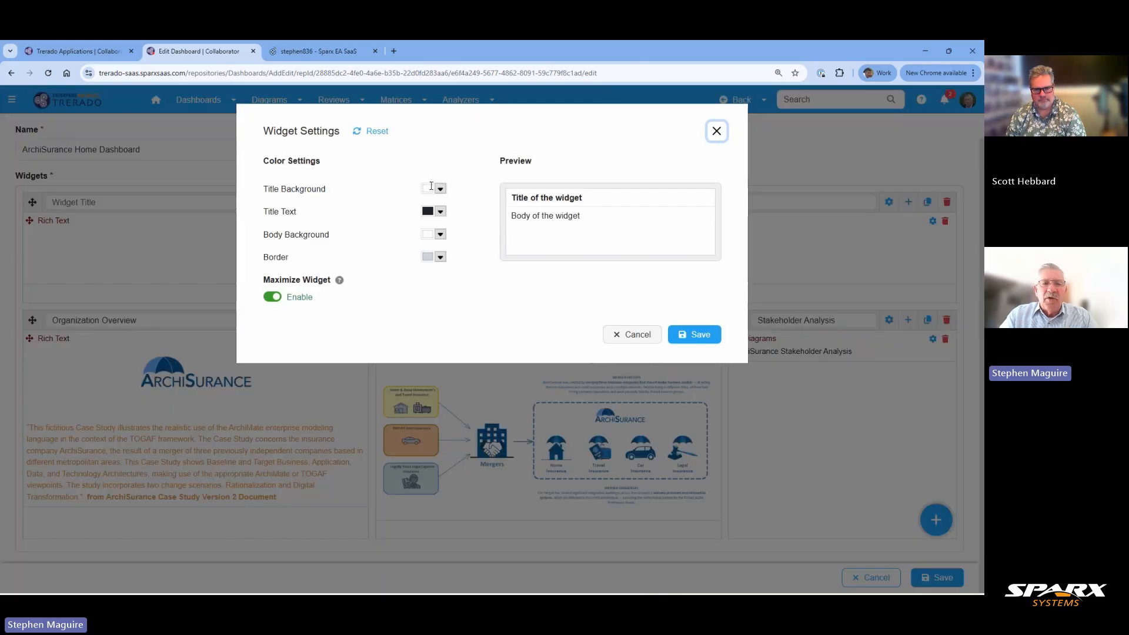
pyautogui.click(440, 189)
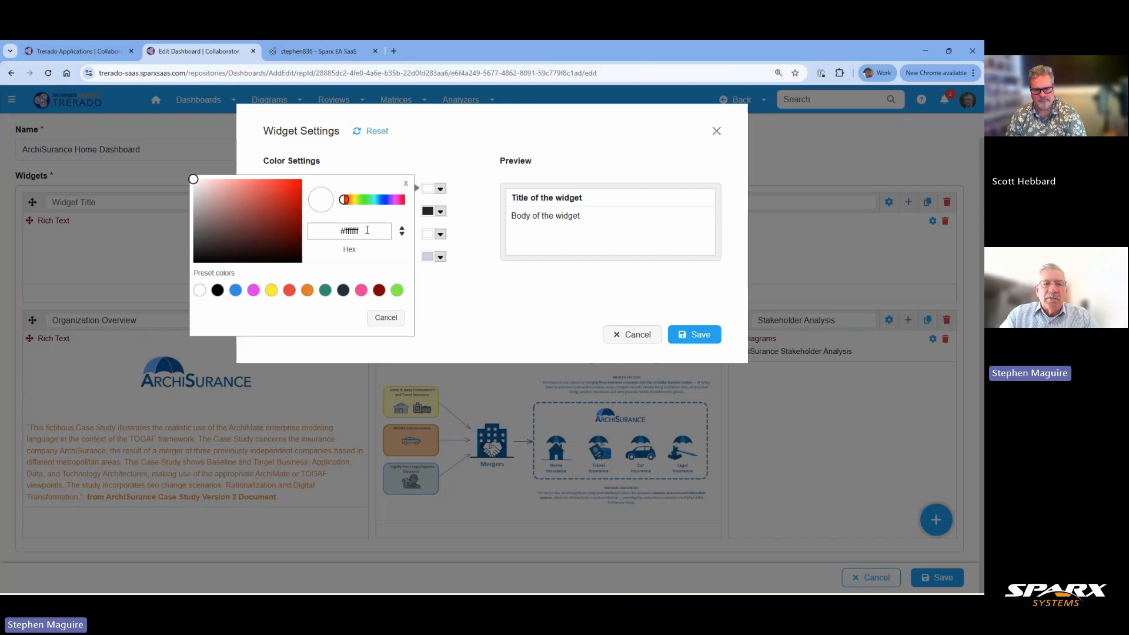
pyautogui.moveTo(367, 230); pyautogui.dragTo(316, 232)
pyautogui.hotkey('ctrl', 'v')
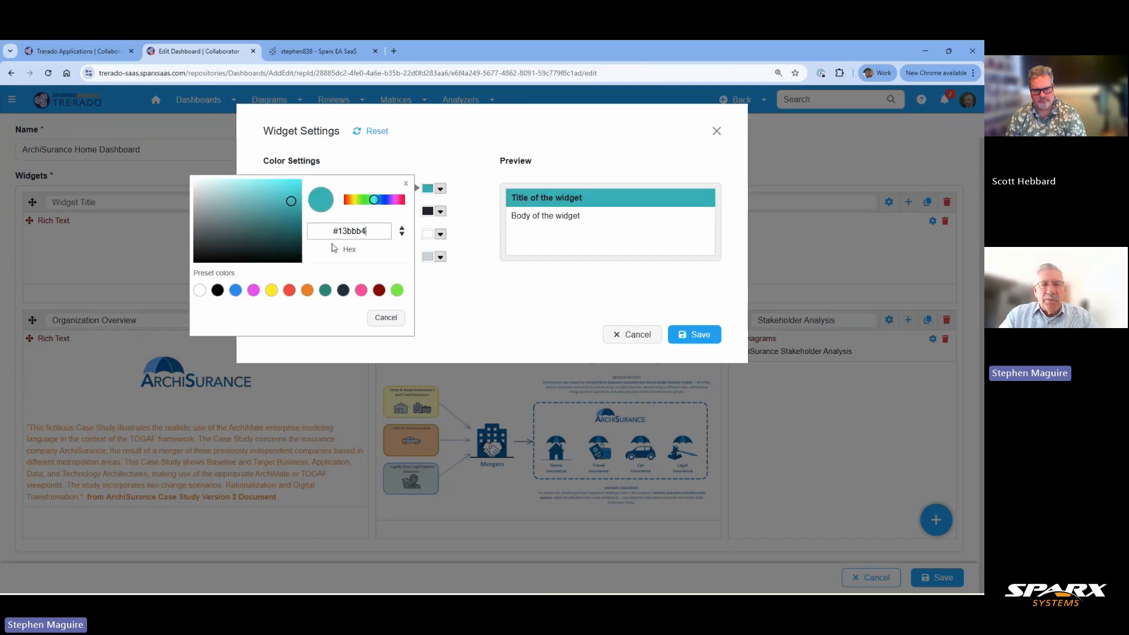
pyautogui.click(449, 276)
# Set the Stakeholder Analysis widget's title text to the preset white and save the widget settings.
pyautogui.click(440, 211)
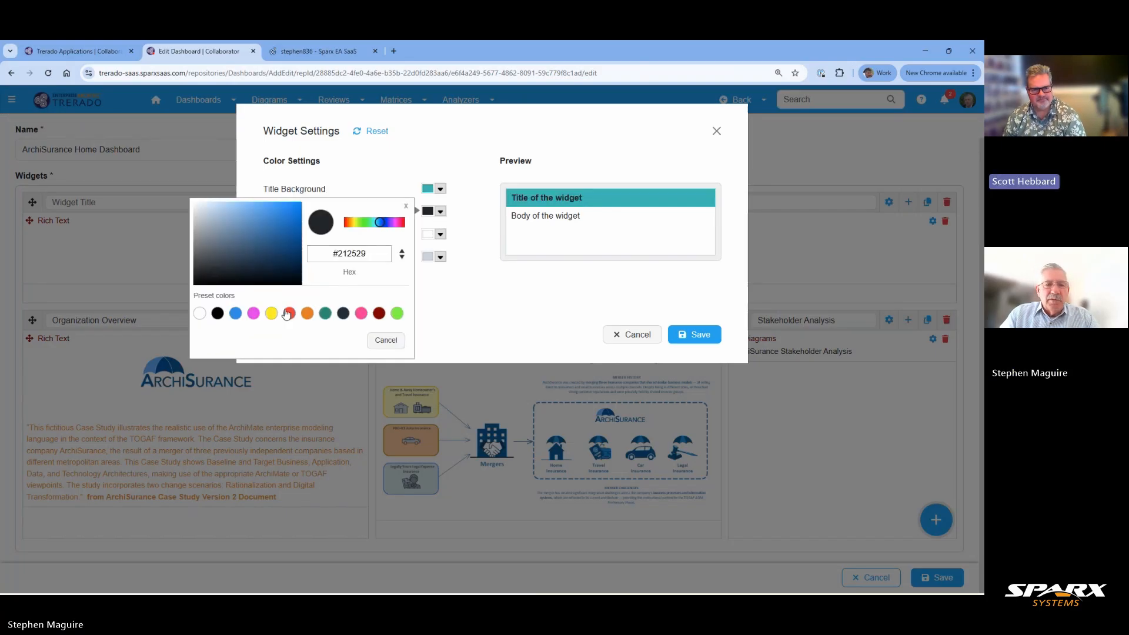
pyautogui.click(204, 314)
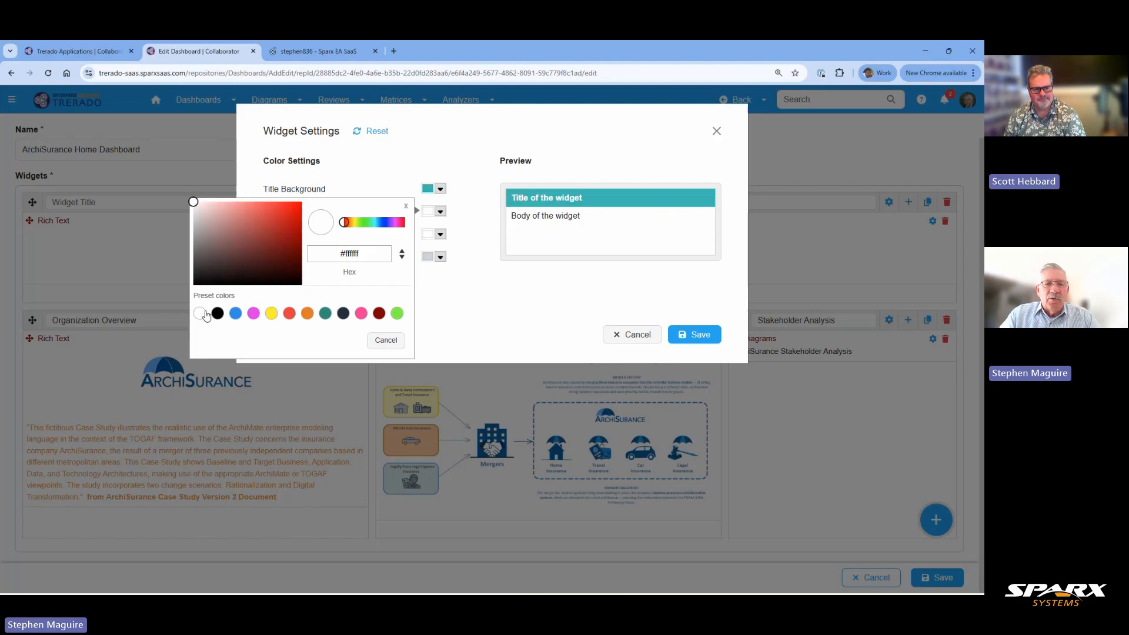
pyautogui.click(432, 318)
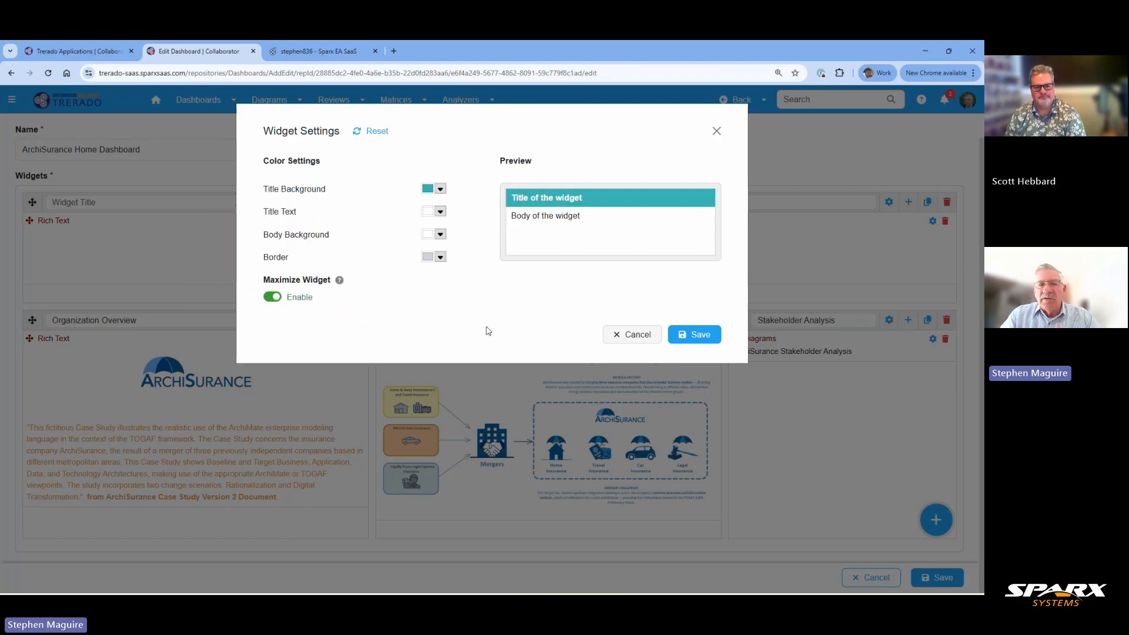
pyautogui.click(699, 336)
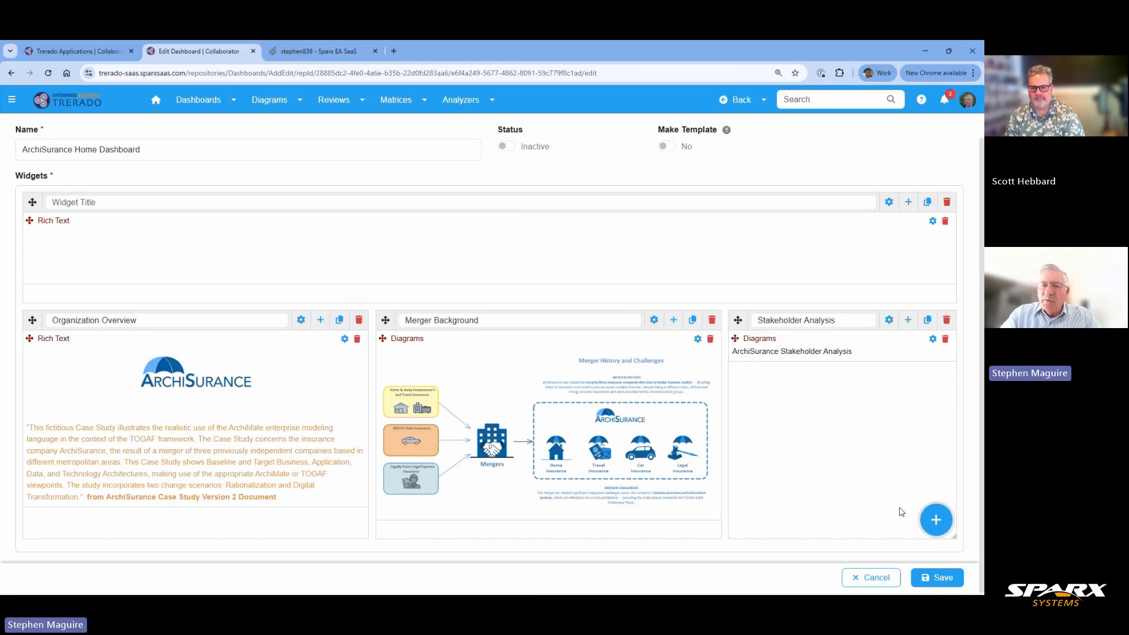
# Save the ArchiSurance Home Dashboard and maximize its Stakeholder Analysis widget in the dashboard view.
pyautogui.click(940, 578)
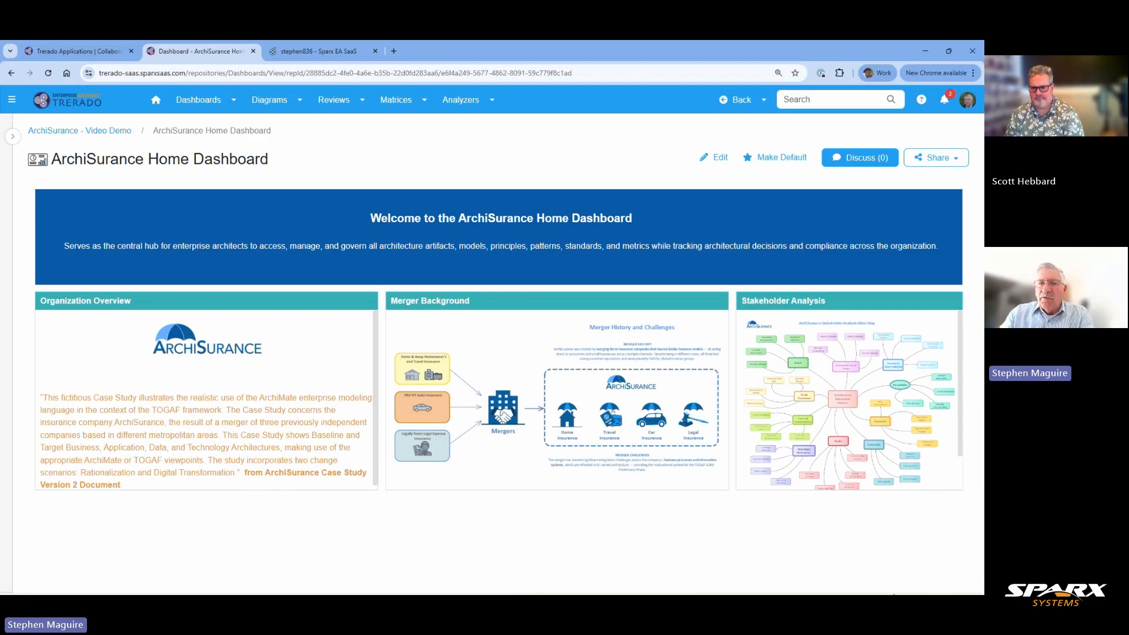
pyautogui.moveTo(819, 471)
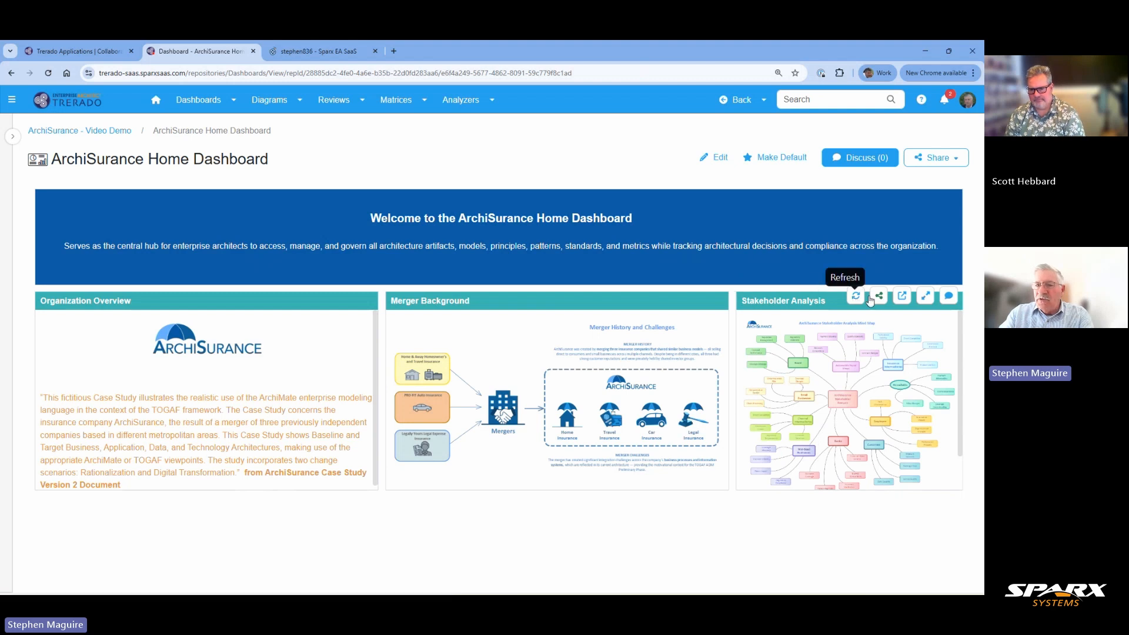
pyautogui.click(927, 298)
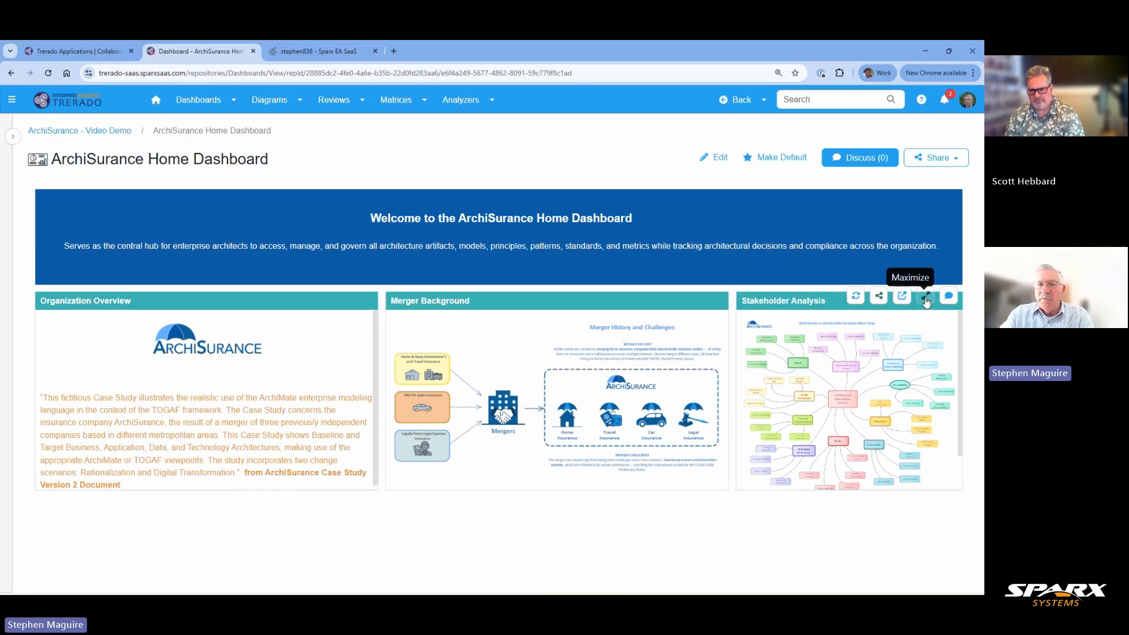